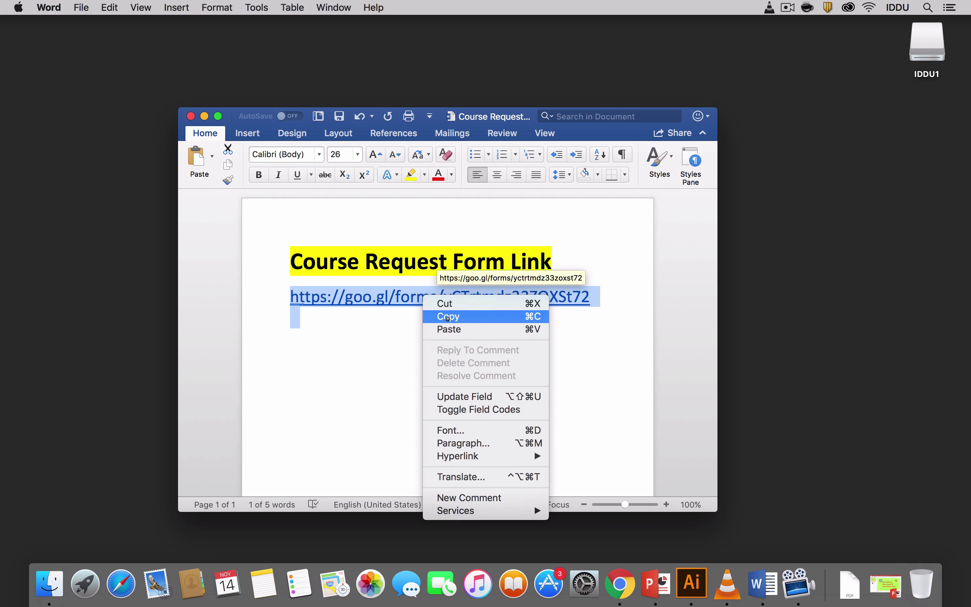
Copy the Course Request Form hyperlink from the Word document and open a new Chrome tab.
{"action": "left_click", "coordinate": [448, 317]}
{"action": "left_click", "coordinate": [620, 584]}
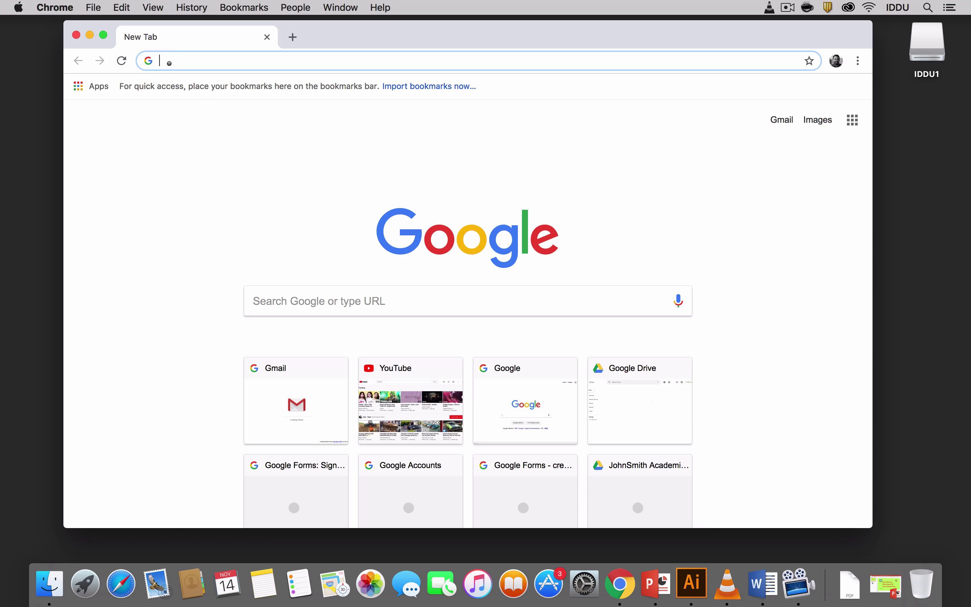
Paste the copied form link into Chrome's address bar, load it, and sign in with the account password.
{"action": "right_click", "coordinate": [169, 63]}
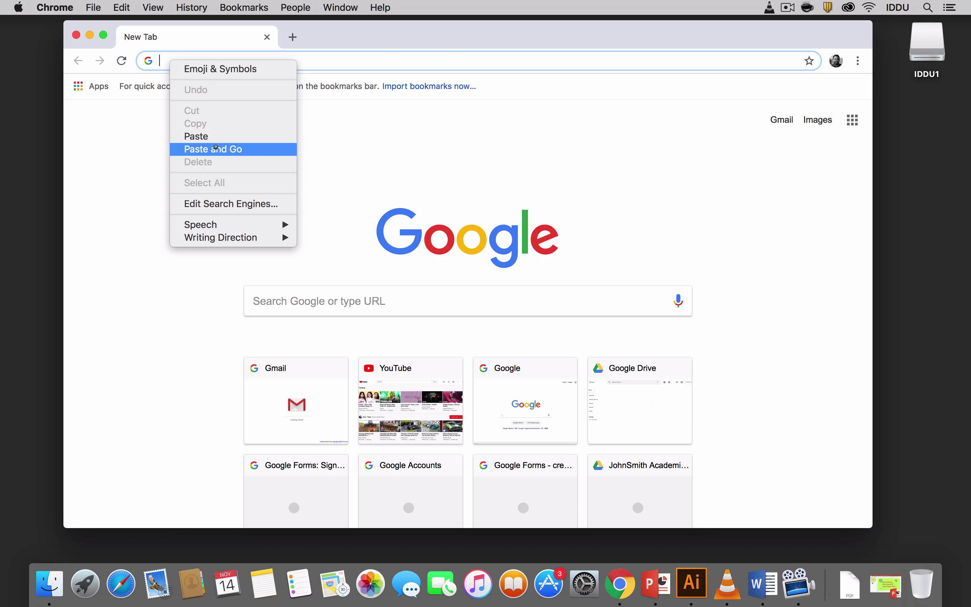
{"action": "left_click", "coordinate": [216, 149]}
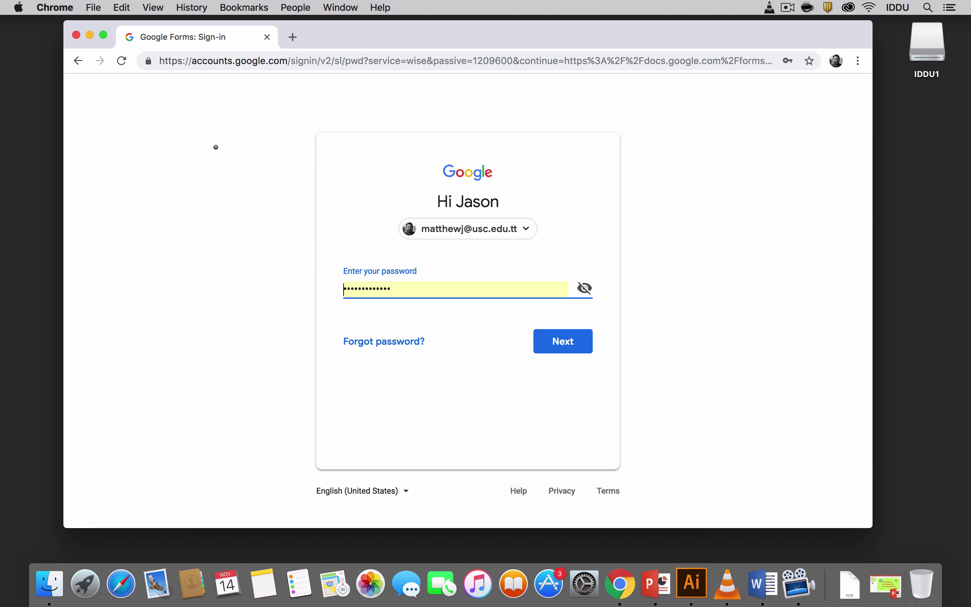
{"action": "left_click", "coordinate": [567, 341]}
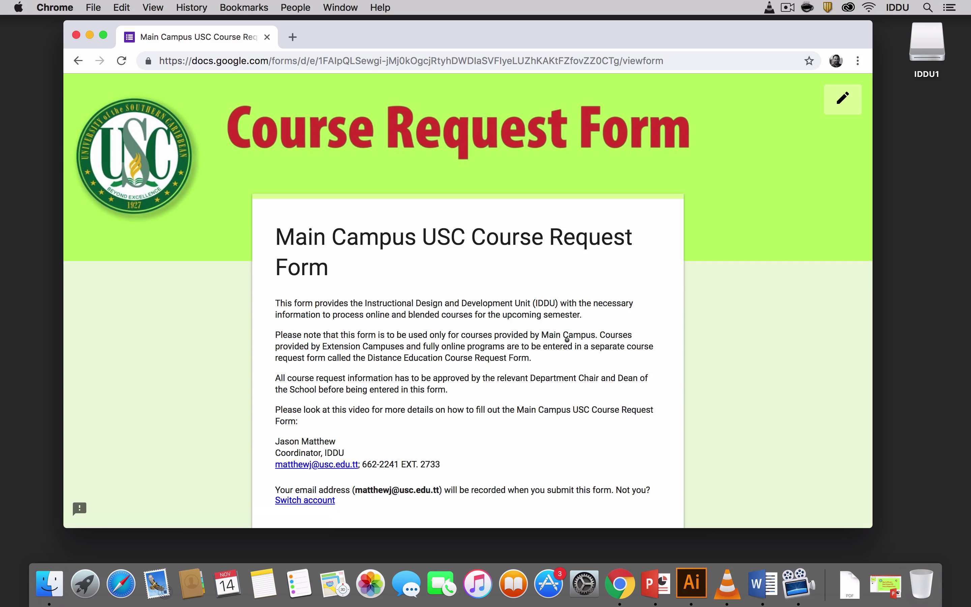
{"action": "scroll", "coordinate": [444, 335], "scroll_direction": "down", "scroll_amount": 3}
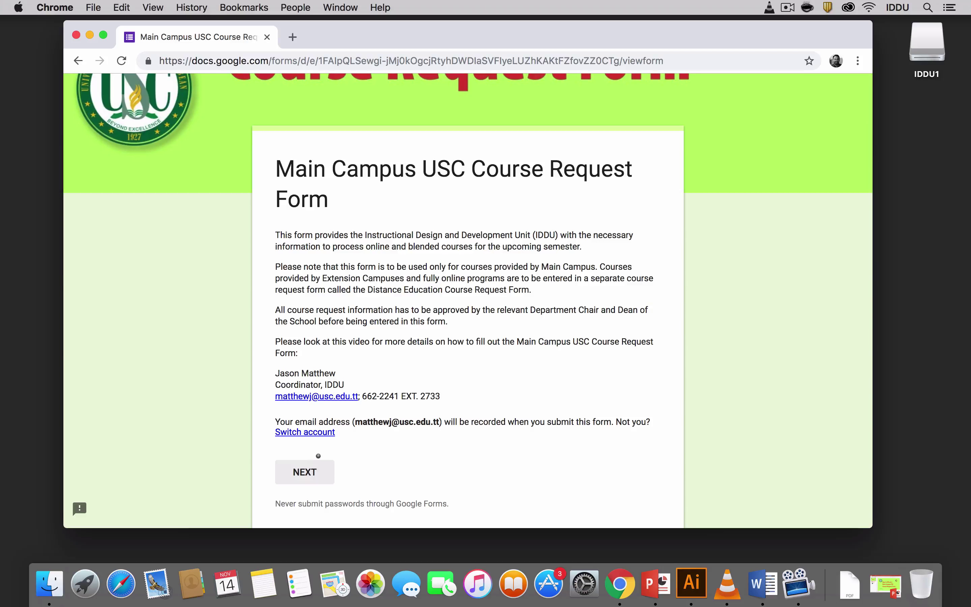
Advance to the first question page and enter the submitter's full name under Your Name.
{"action": "left_click", "coordinate": [315, 472]}
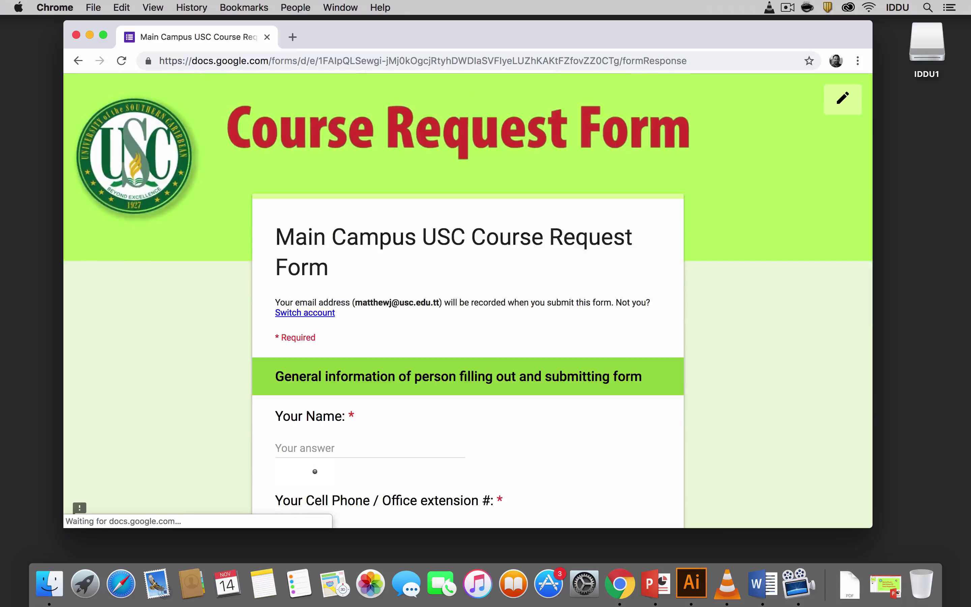
{"action": "scroll", "coordinate": [315, 442], "scroll_direction": "down", "scroll_amount": 3}
{"action": "left_click", "coordinate": [286, 356]}
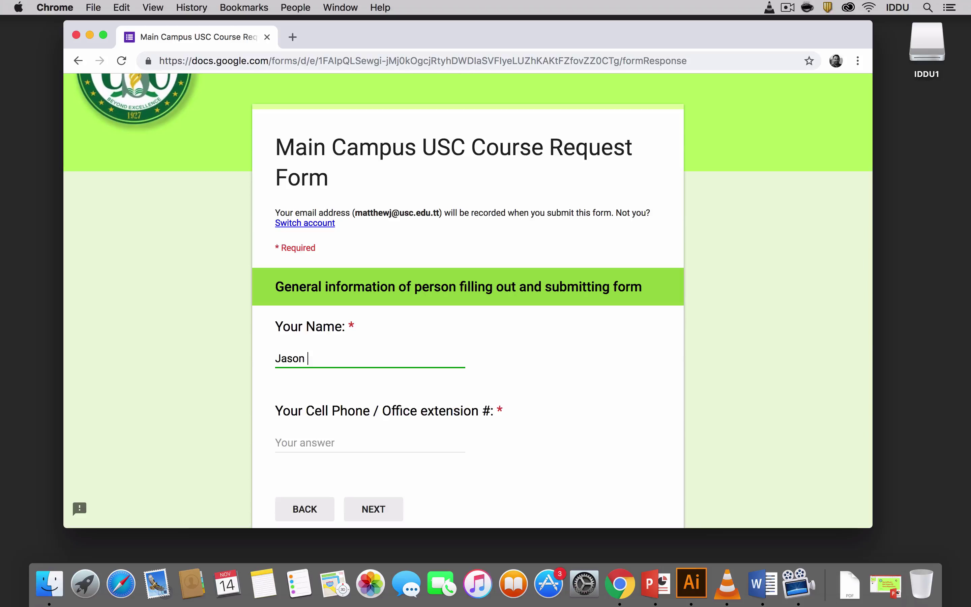
Enter the submitter's phone extension, then continue to the Deans and Chairpersons section.
{"action": "left_click", "coordinate": [292, 436]}
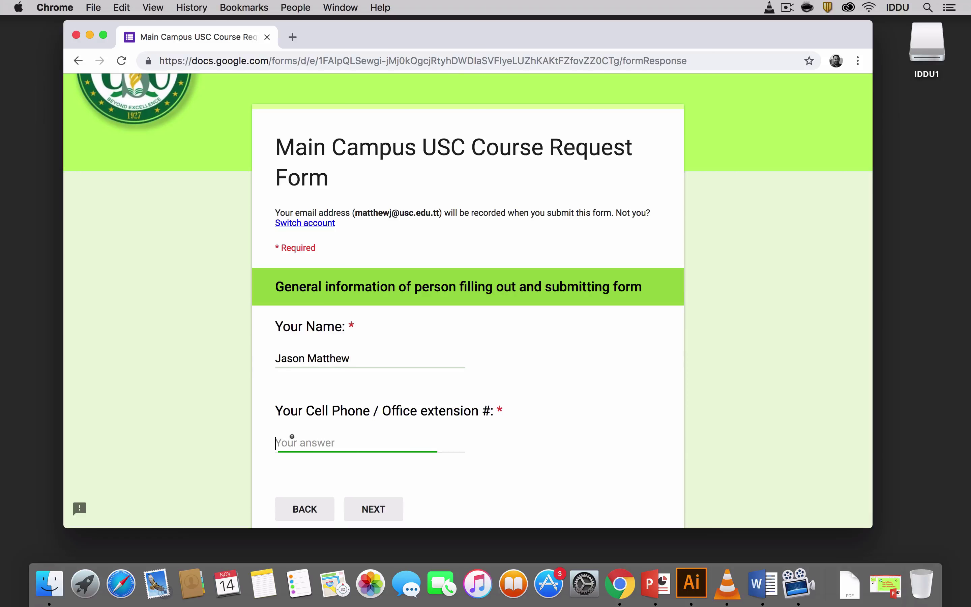
{"action": "type", "text": "987"}
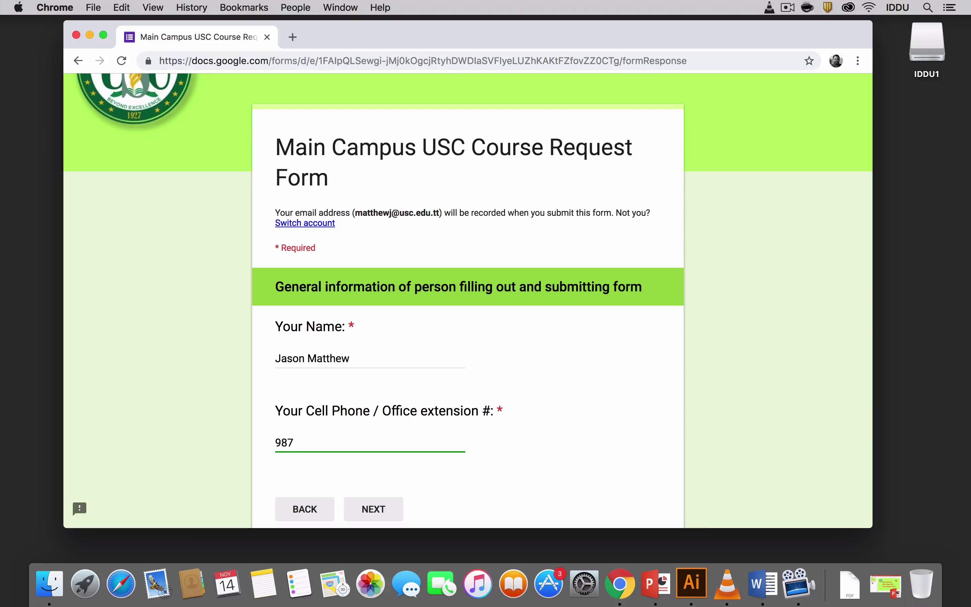
{"action": "type", "text": "-789"}
{"action": "left_click", "coordinate": [376, 510]}
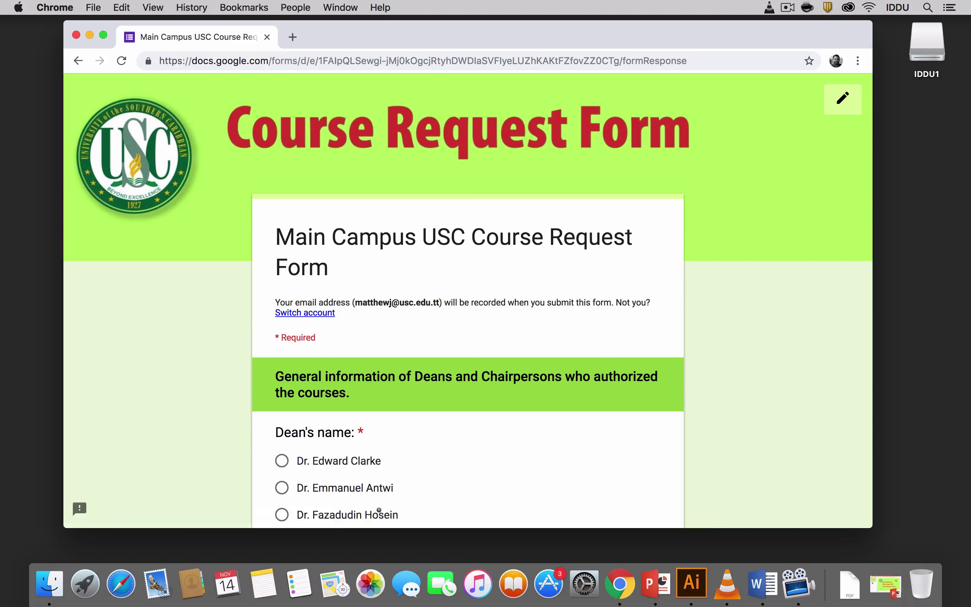
Choose the first dean and the first dean email address.
{"action": "scroll", "coordinate": [379, 510], "scroll_direction": "down", "scroll_amount": 5}
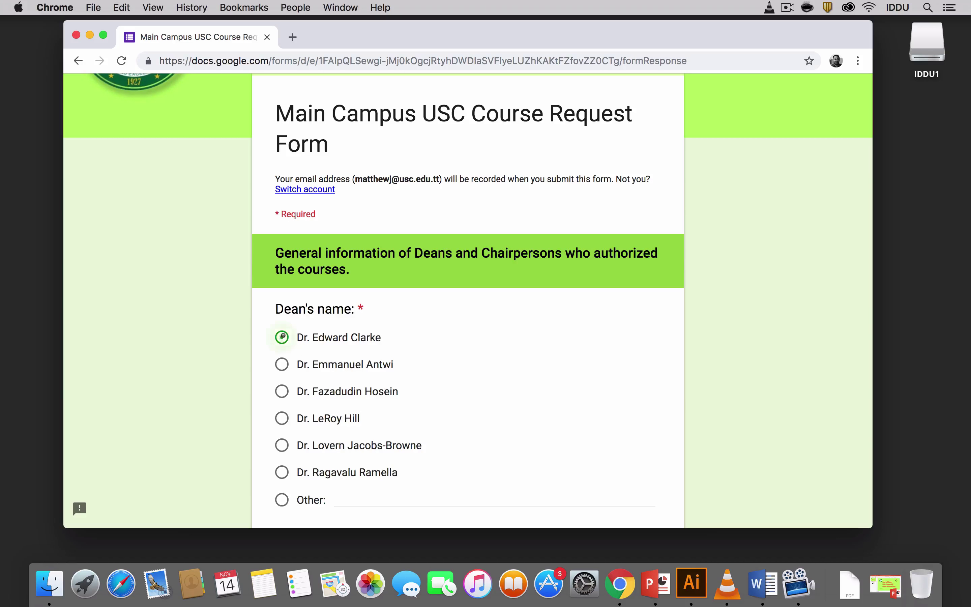
{"action": "left_click", "coordinate": [282, 336]}
{"action": "scroll", "coordinate": [317, 381], "scroll_direction": "down", "scroll_amount": 8}
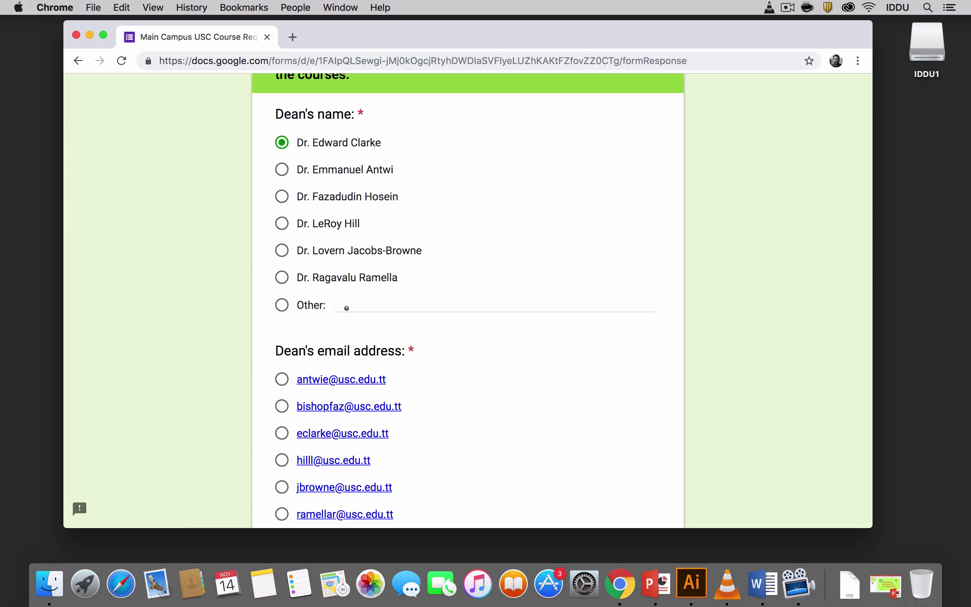
{"action": "scroll", "coordinate": [353, 344], "scroll_direction": "down", "scroll_amount": 5}
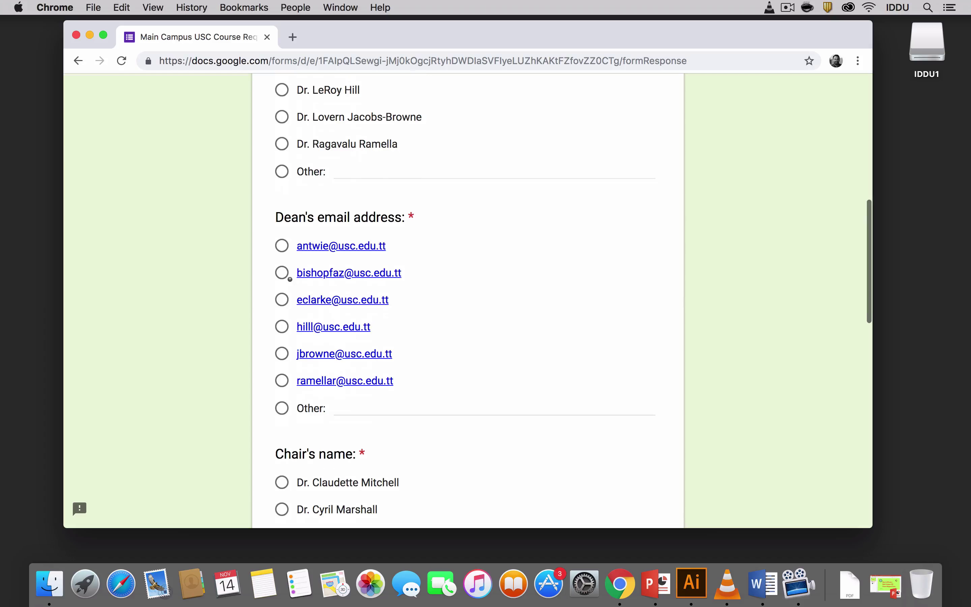
{"action": "left_click", "coordinate": [281, 248]}
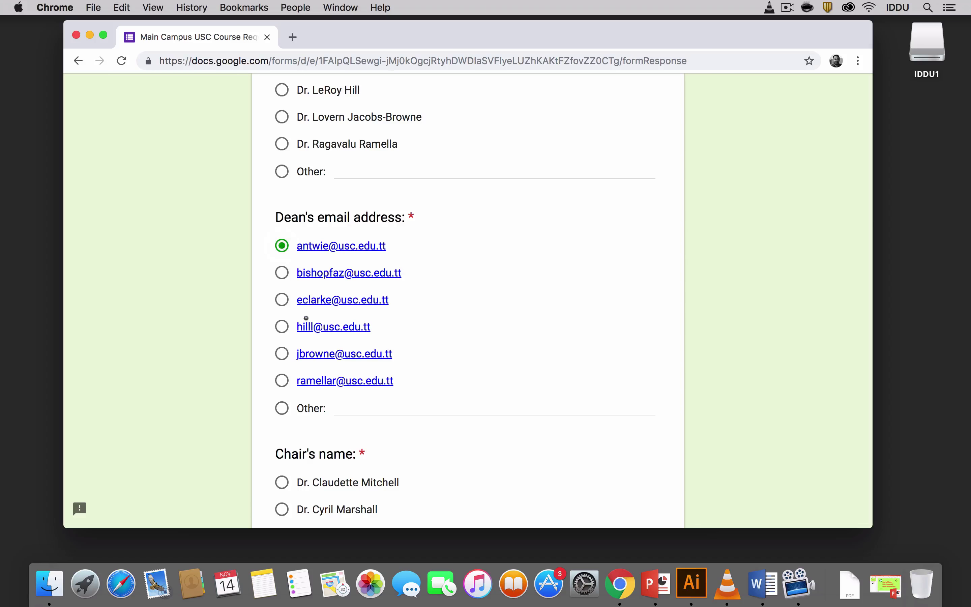
Choose the first chair and chair email address, then advance to the next section.
{"action": "scroll", "coordinate": [306, 318], "scroll_direction": "down", "scroll_amount": 5}
{"action": "left_click", "coordinate": [281, 350]}
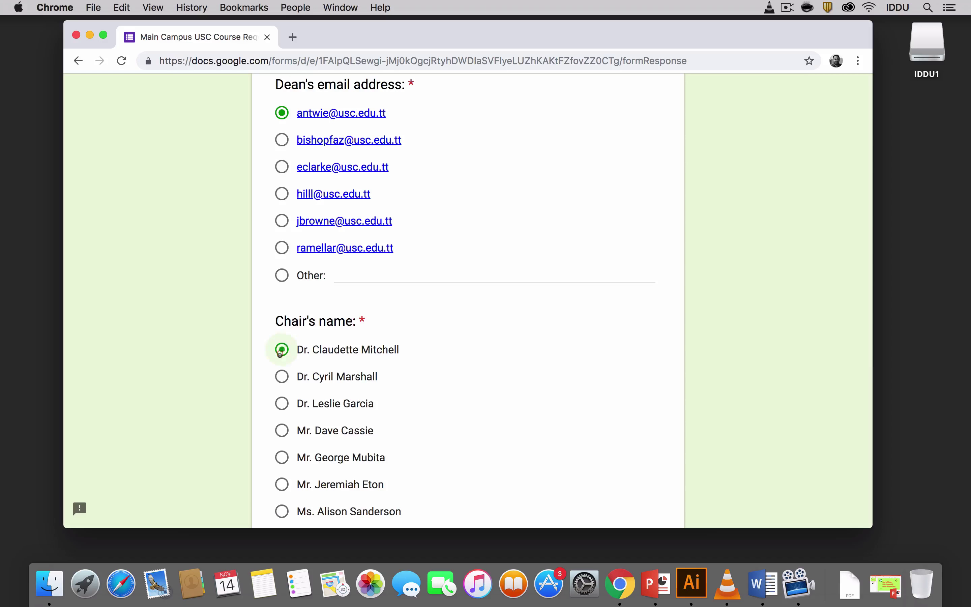
{"action": "scroll", "coordinate": [282, 406], "scroll_direction": "down", "scroll_amount": 10}
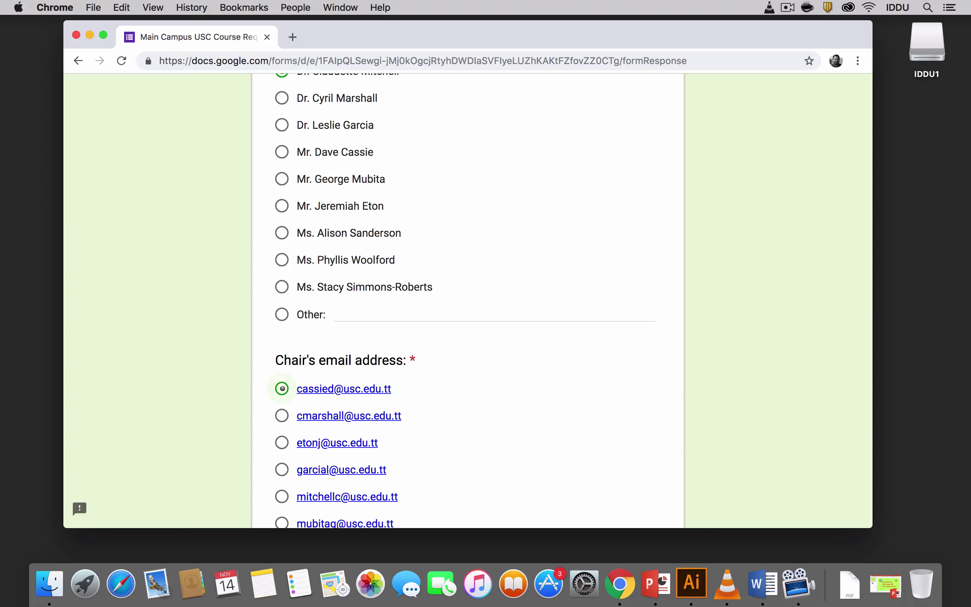
{"action": "left_click", "coordinate": [282, 388]}
{"action": "scroll", "coordinate": [418, 430], "scroll_direction": "down", "scroll_amount": 10}
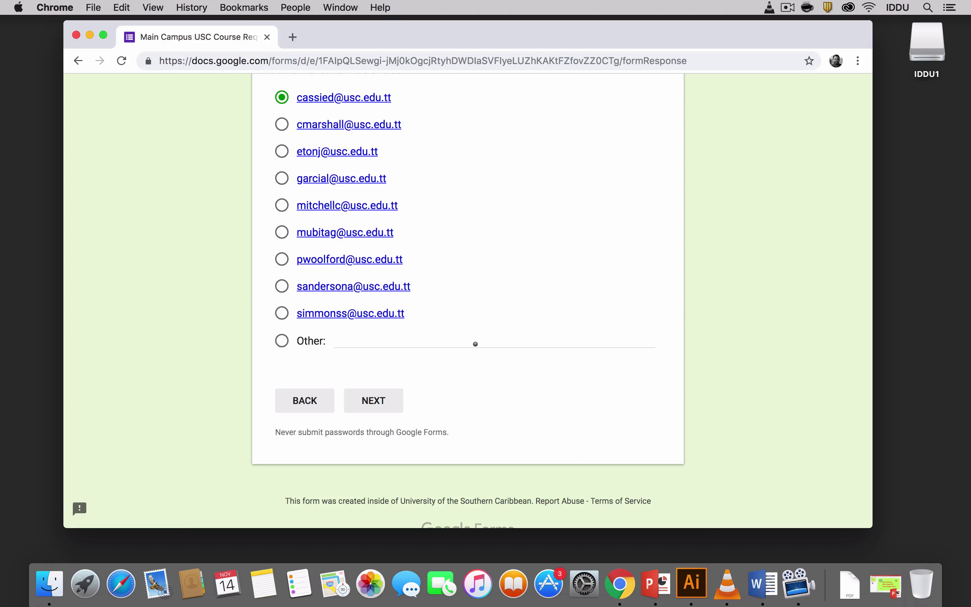
{"action": "scroll", "coordinate": [500, 296], "scroll_direction": "up", "scroll_amount": 5}
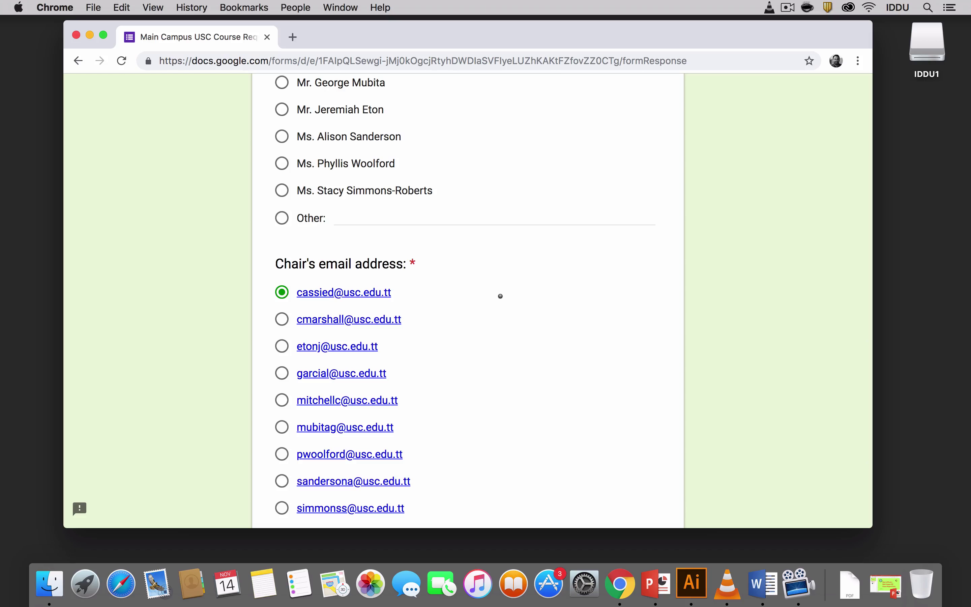
{"action": "scroll", "coordinate": [501, 296], "scroll_direction": "down", "scroll_amount": 5}
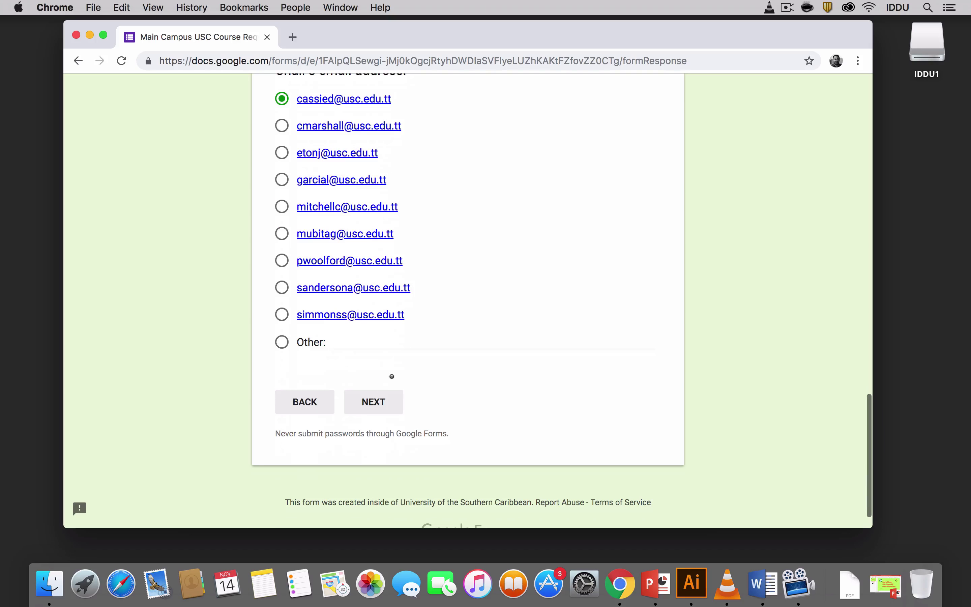
{"action": "left_click", "coordinate": [374, 402]}
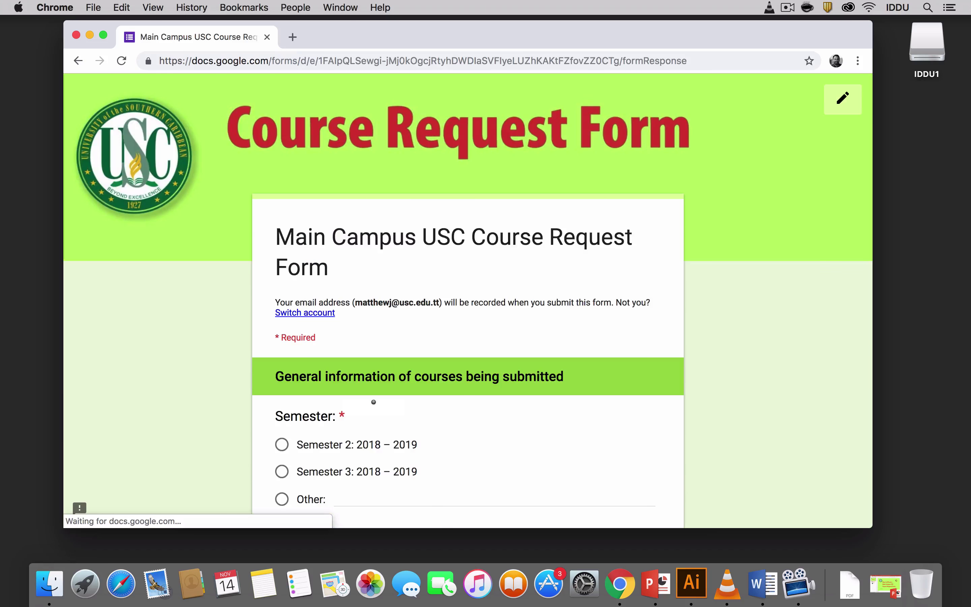
Select Semester 2: 2018 – 2019 and choose Distance Education as the school.
{"action": "scroll", "coordinate": [374, 402], "scroll_direction": "down", "scroll_amount": 2}
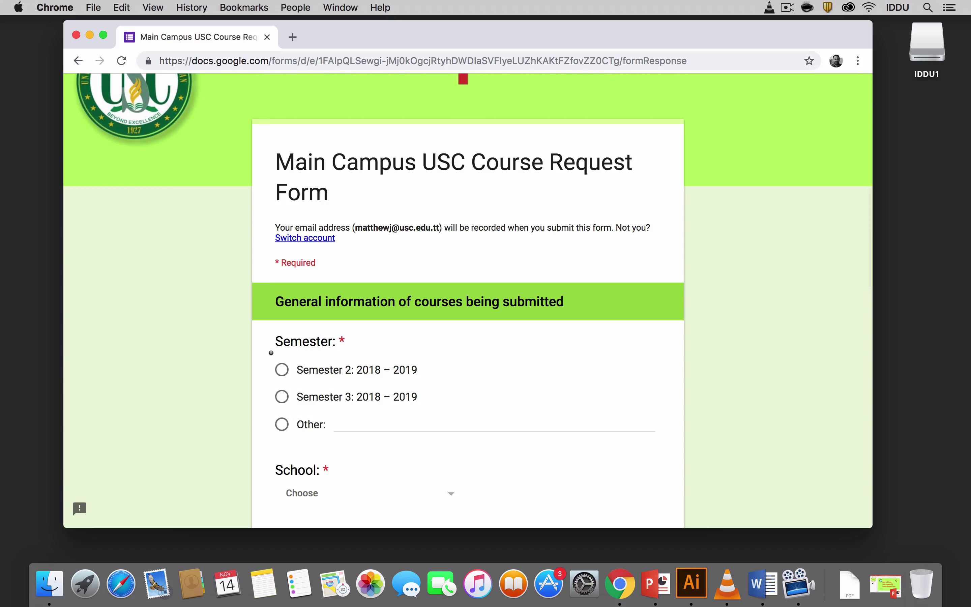
{"action": "left_click", "coordinate": [282, 369]}
{"action": "left_click", "coordinate": [342, 425]}
{"action": "scroll", "coordinate": [301, 373], "scroll_direction": "down", "scroll_amount": 3}
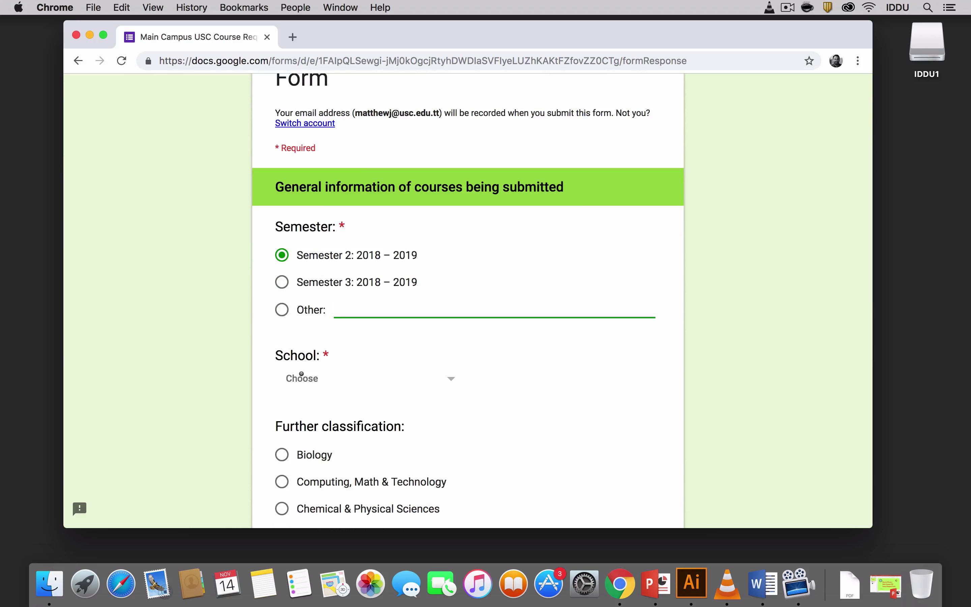
{"action": "left_click", "coordinate": [301, 374]}
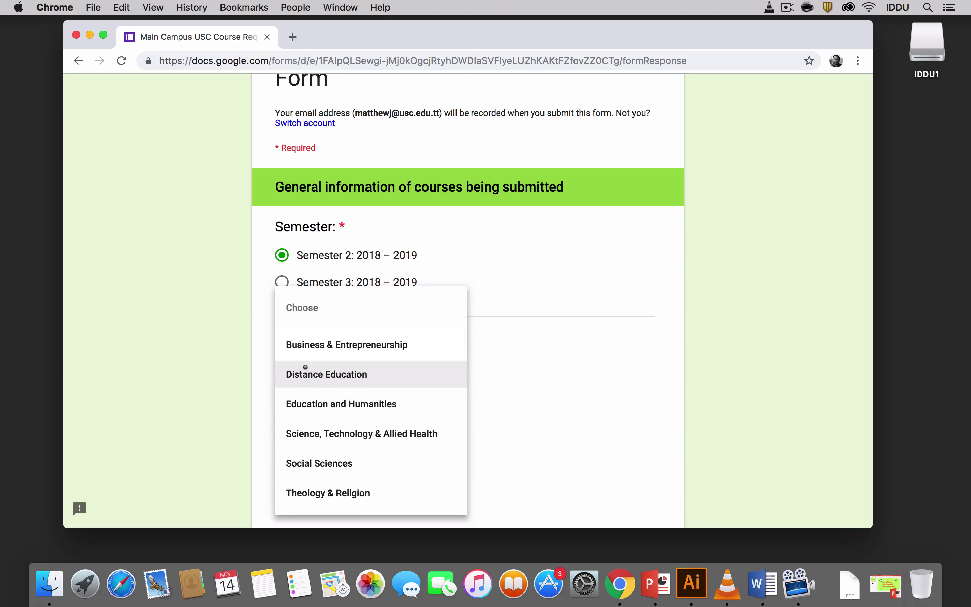
{"action": "left_click", "coordinate": [306, 367]}
Continue past the Course information page to the Course 1 questions.
{"action": "scroll", "coordinate": [306, 369], "scroll_direction": "down", "scroll_amount": 2}
{"action": "scroll", "coordinate": [321, 351], "scroll_direction": "down", "scroll_amount": 2}
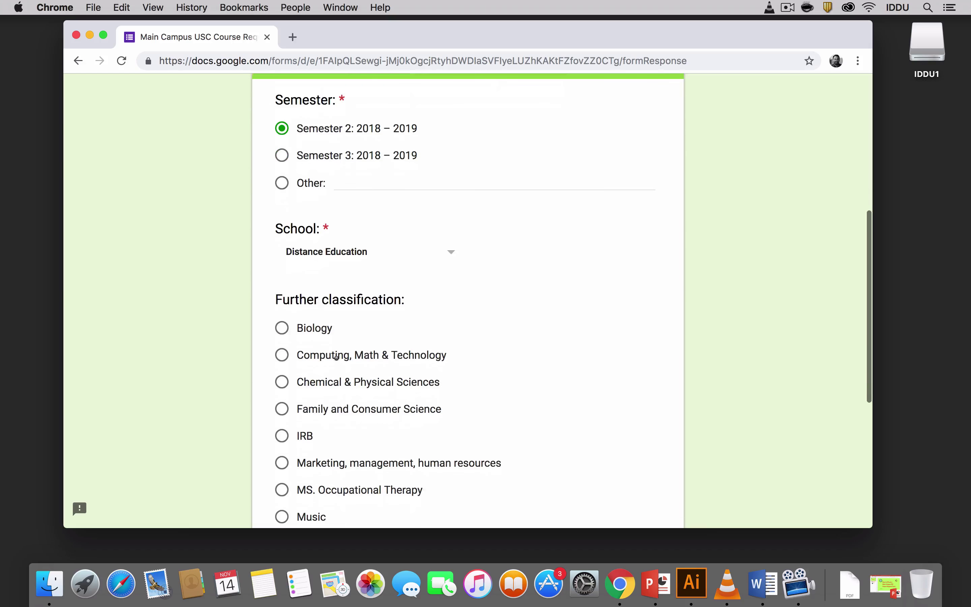
{"action": "scroll", "coordinate": [346, 353], "scroll_direction": "down", "scroll_amount": 2}
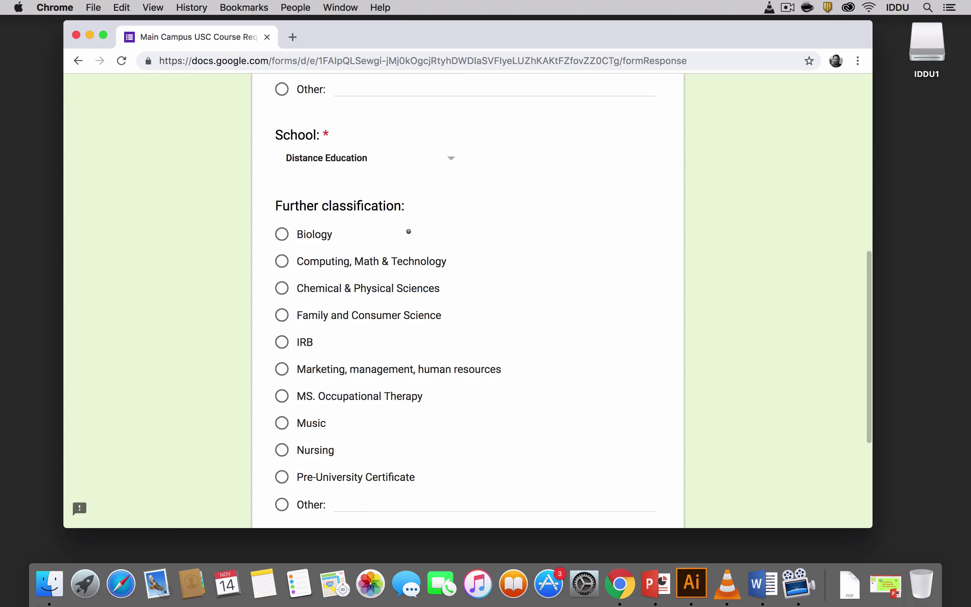
{"action": "scroll", "coordinate": [432, 232], "scroll_direction": "down", "scroll_amount": 2}
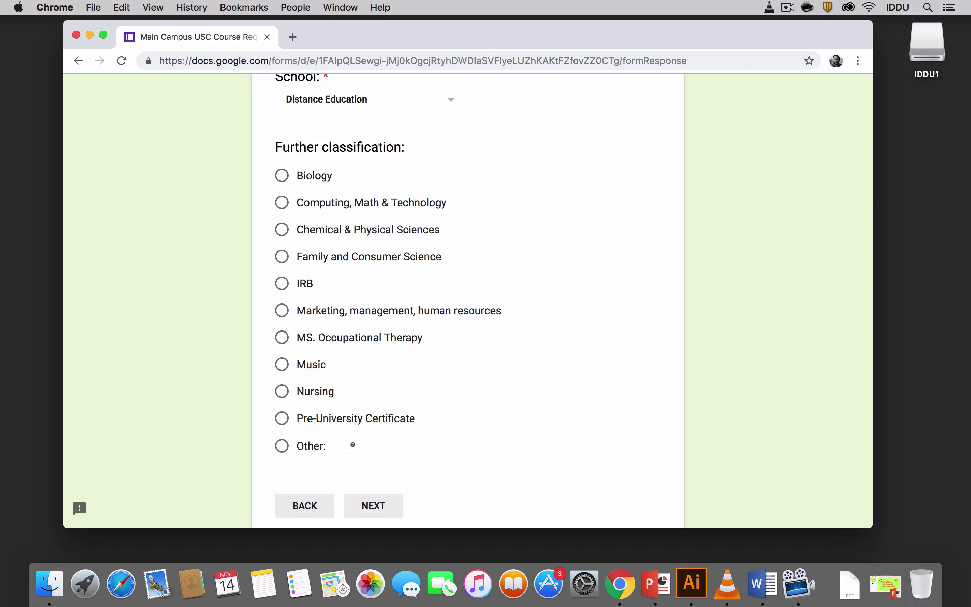
{"action": "left_click", "coordinate": [353, 445]}
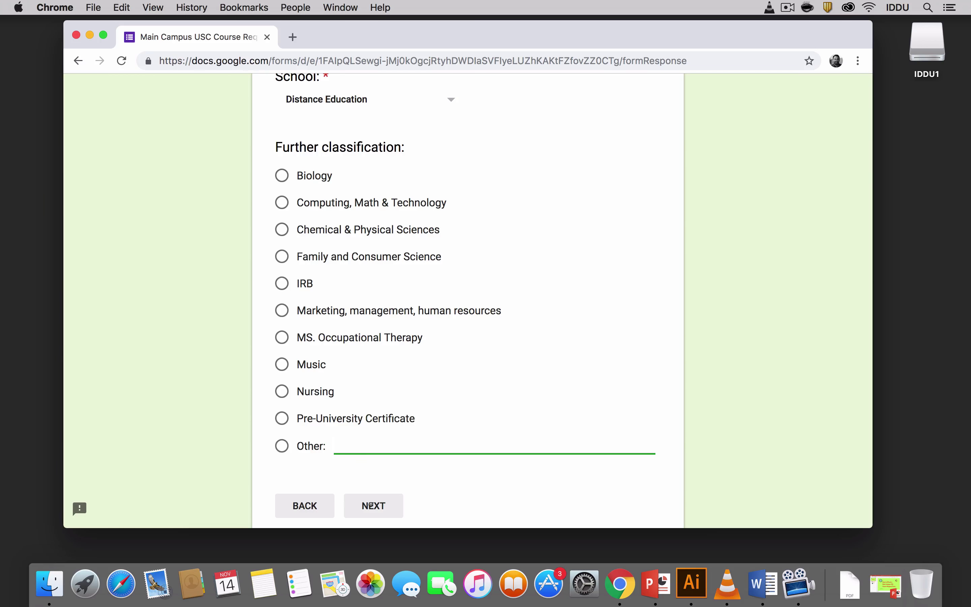
{"action": "left_click", "coordinate": [371, 506]}
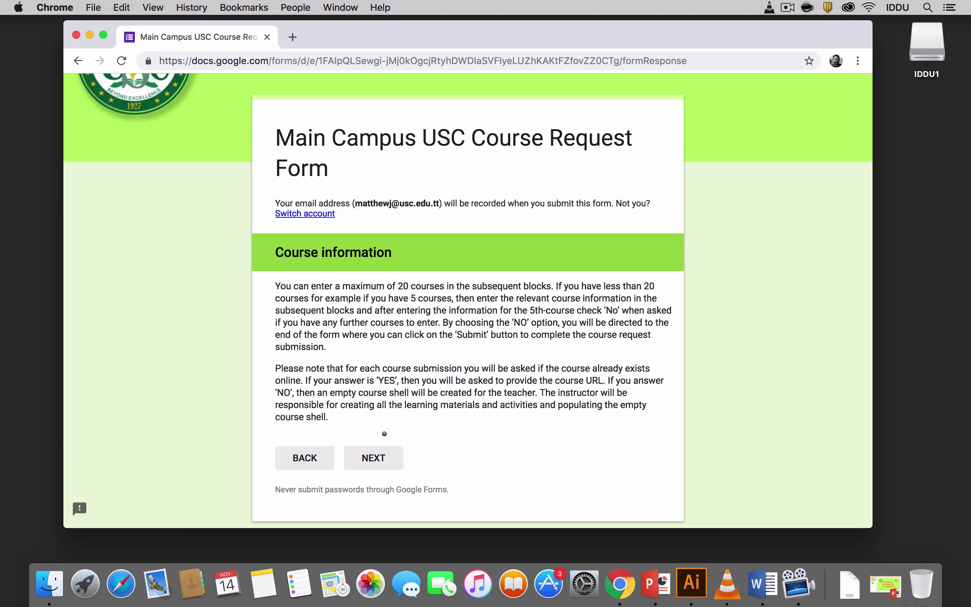
{"action": "scroll", "coordinate": [384, 434], "scroll_direction": "down", "scroll_amount": 3}
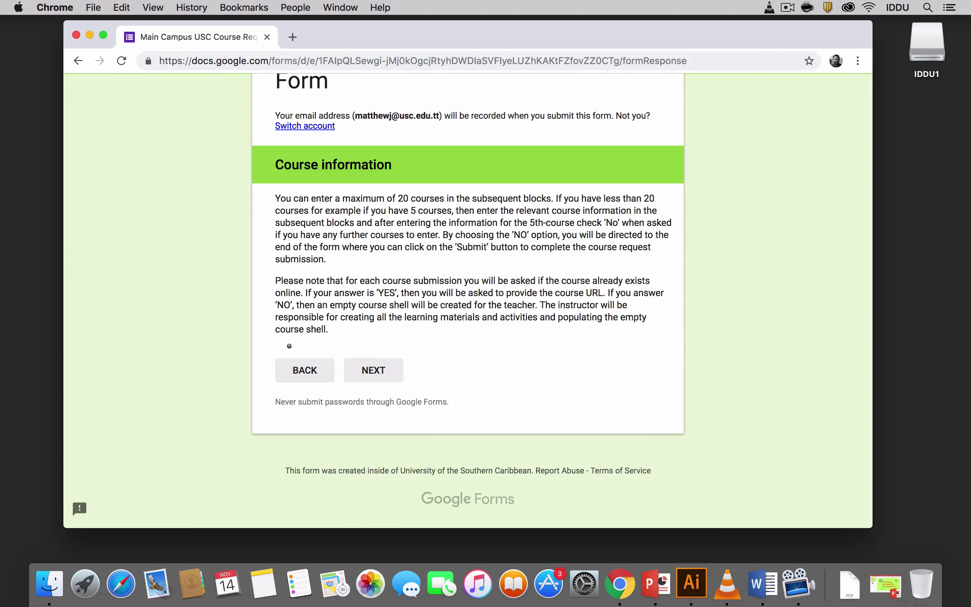
{"action": "left_click", "coordinate": [366, 370]}
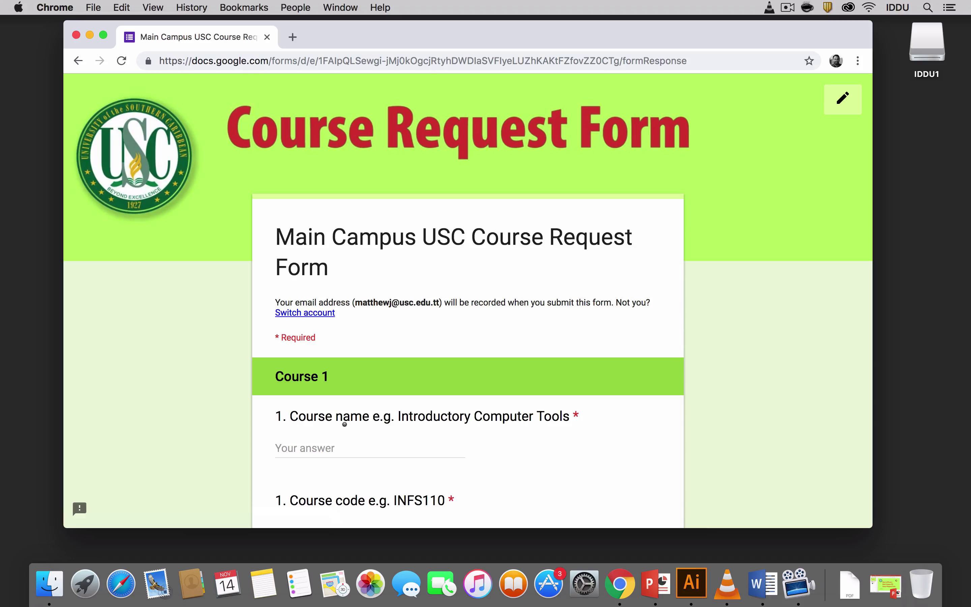
Enter course name 'fjdqoekwk' and code jsjs9877 for Course 1, answering Yes to existing online.
{"action": "scroll", "coordinate": [345, 424], "scroll_direction": "down", "scroll_amount": 2}
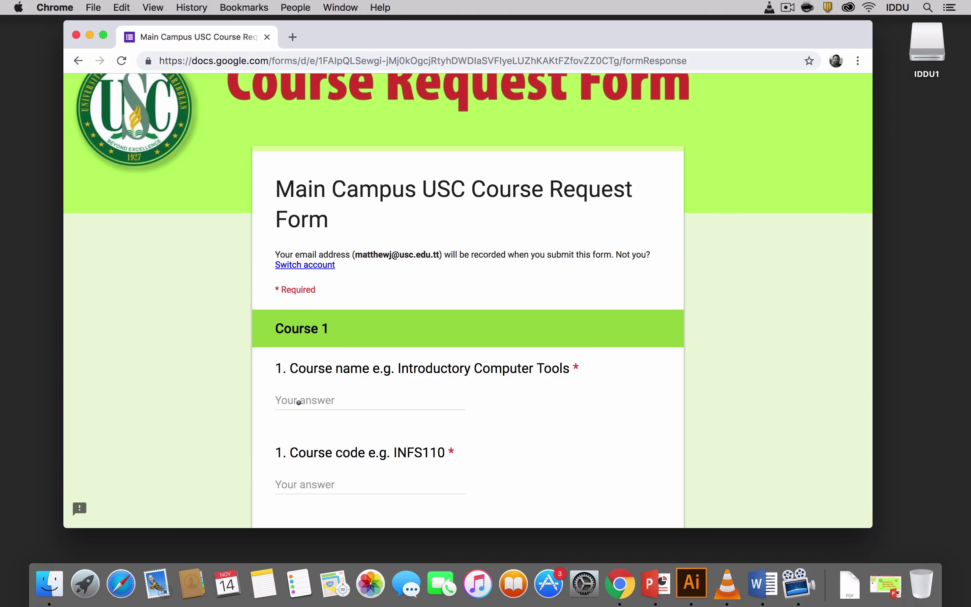
{"action": "left_click", "coordinate": [296, 401]}
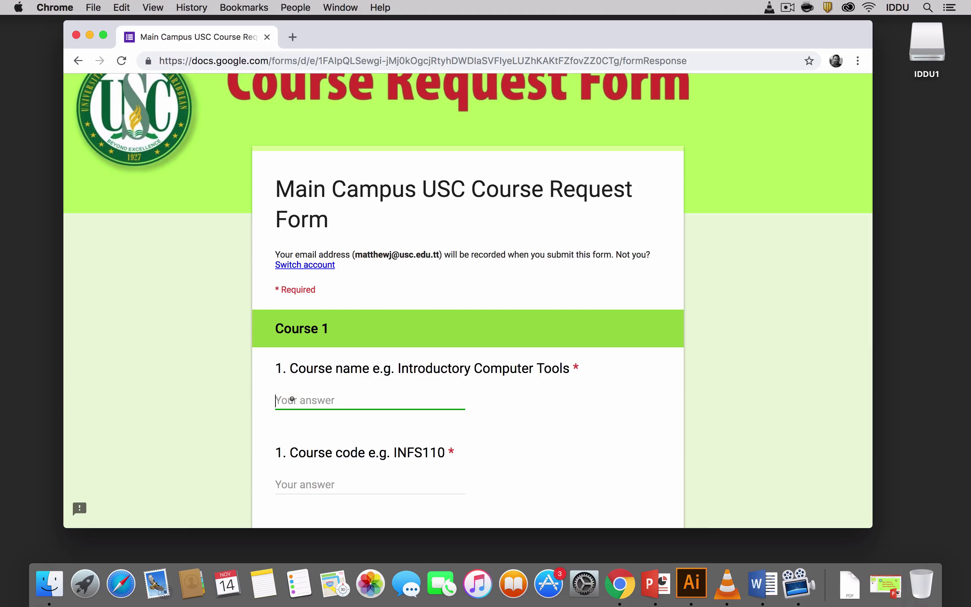
{"action": "type", "text": "fjdqoekwk"}
{"action": "key", "text": "Tab"}
{"action": "type", "text": "jsjs9877"}
{"action": "scroll", "coordinate": [295, 376], "scroll_direction": "down", "scroll_amount": 3}
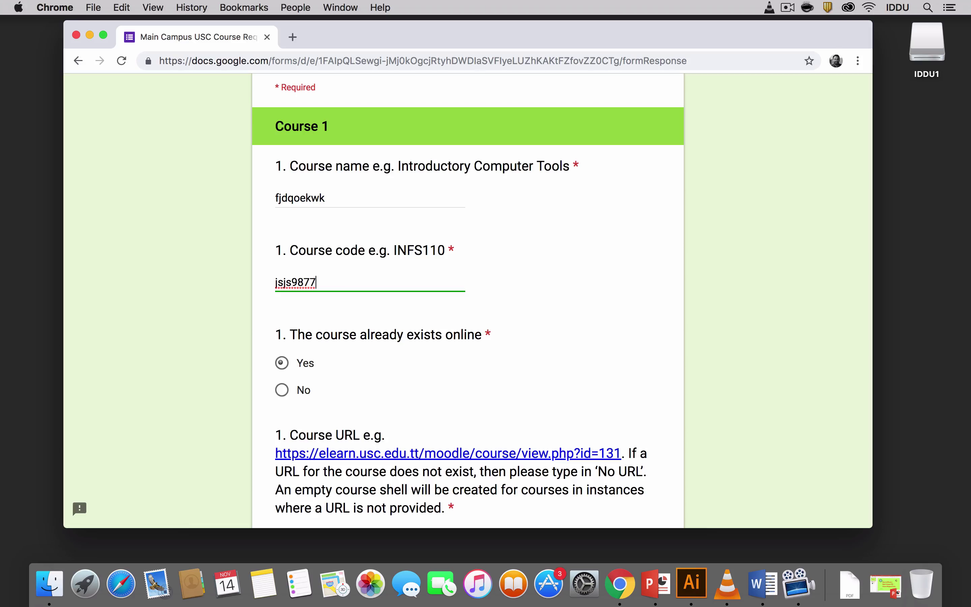
{"action": "left_click", "coordinate": [283, 362]}
{"action": "scroll", "coordinate": [283, 362], "scroll_direction": "down", "scroll_amount": 3}
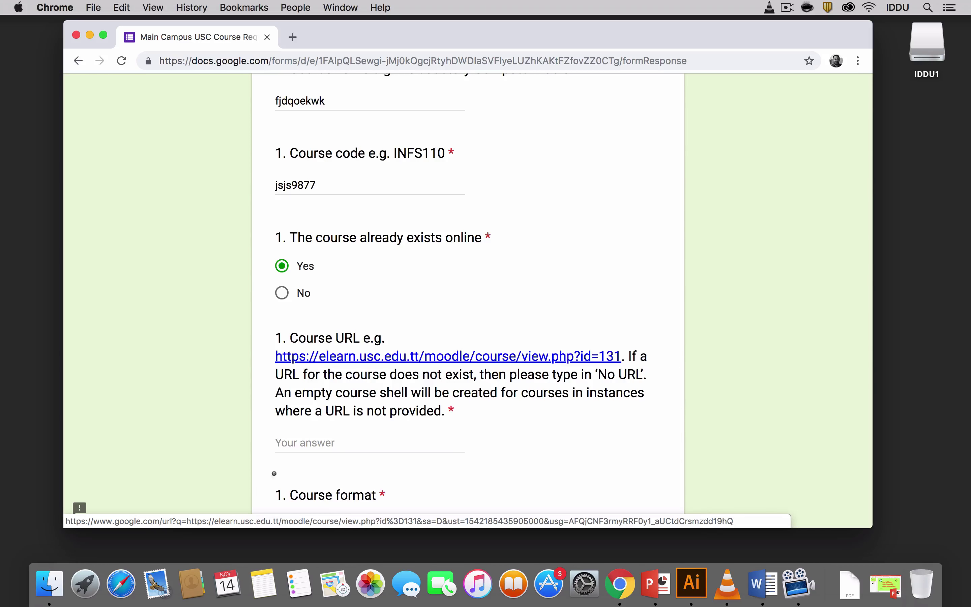
Type 'No URL' into the Course URL answer, then erase it.
{"action": "left_click", "coordinate": [283, 441]}
{"action": "type", "text": "No UR"}
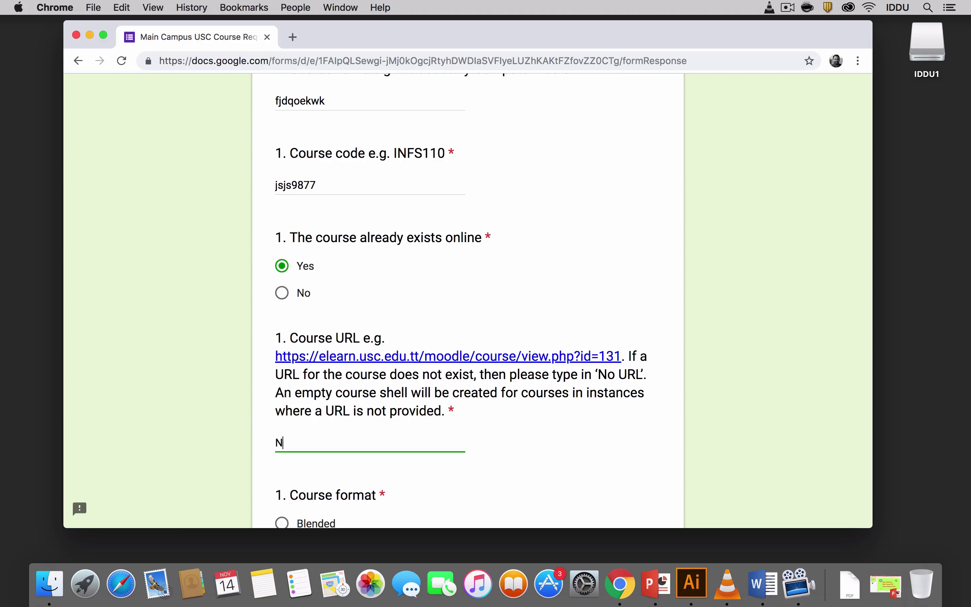
{"action": "type", "text": "L"}
{"action": "key", "text": "BackSpace"}
{"action": "key", "text": "BackSpace"}
{"action": "key", "text": "BackSpace"}
{"action": "key", "text": "BackSpace"}
{"action": "key", "text": "BackSpace"}
{"action": "key", "text": "BackSpace"}
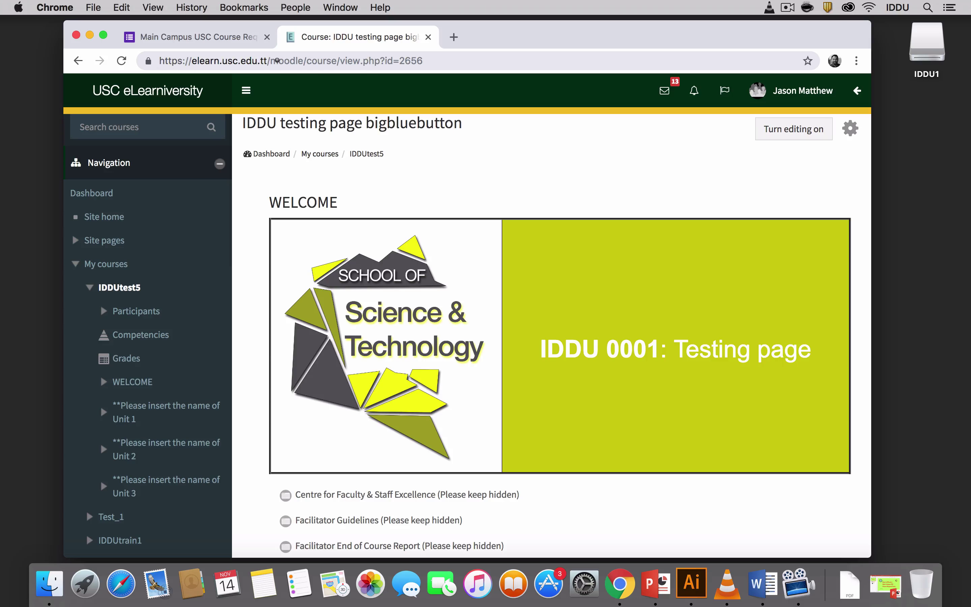
Copy the IDDU testing Moodle course page's web address and return to the form tab.
{"action": "left_click", "coordinate": [277, 60]}
{"action": "right_click", "coordinate": [277, 60]}
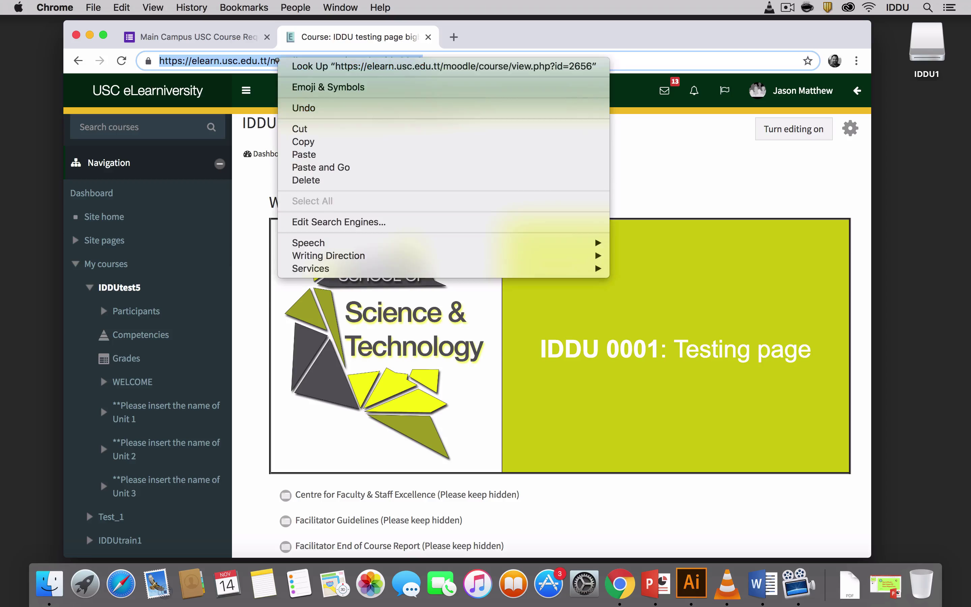
{"action": "left_click", "coordinate": [308, 142]}
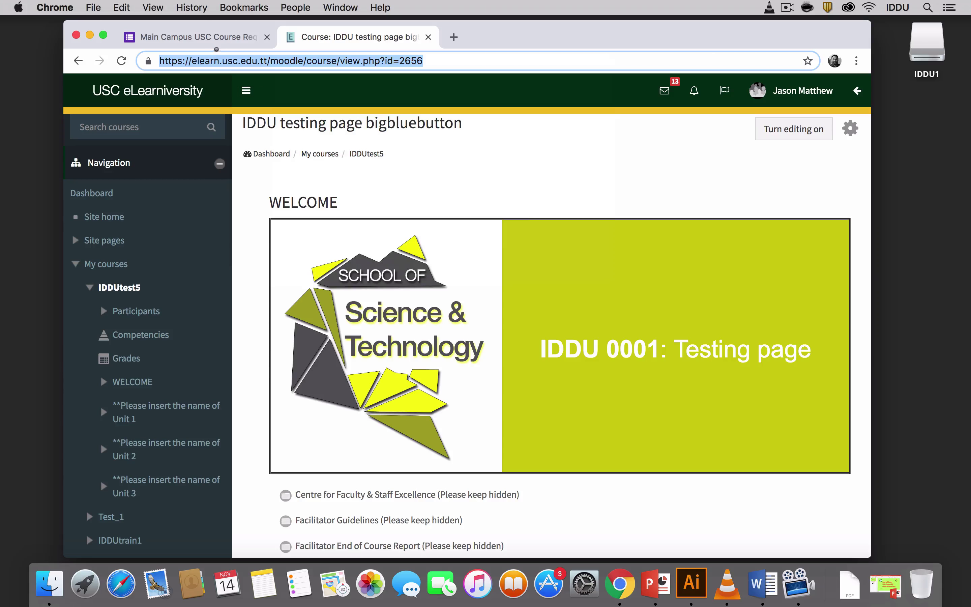
{"action": "left_click", "coordinate": [208, 36]}
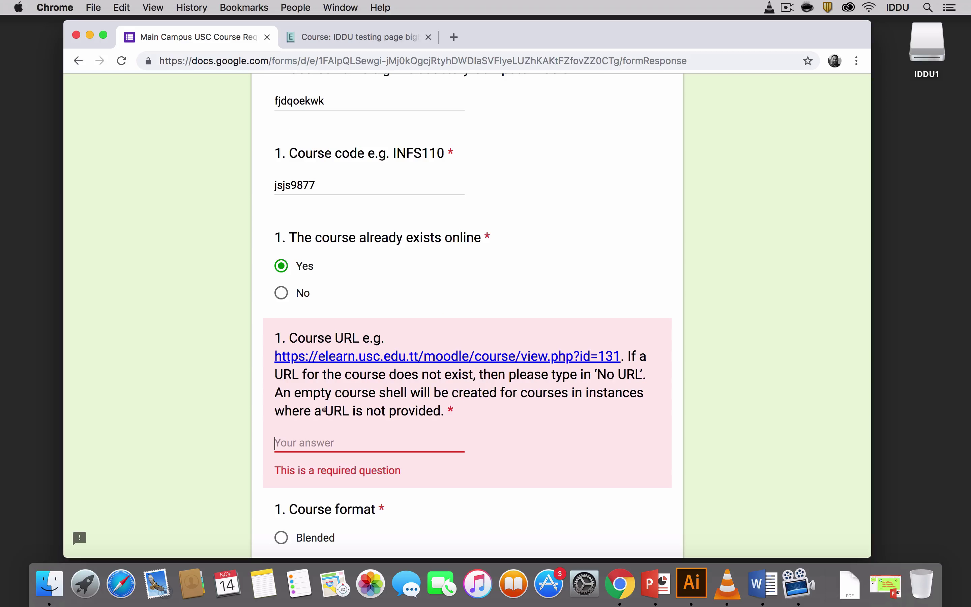
Paste the Moodle course address ending view.php?id=2656 into the Course URL answer.
{"action": "left_click", "coordinate": [283, 441]}
{"action": "right_click", "coordinate": [283, 441]}
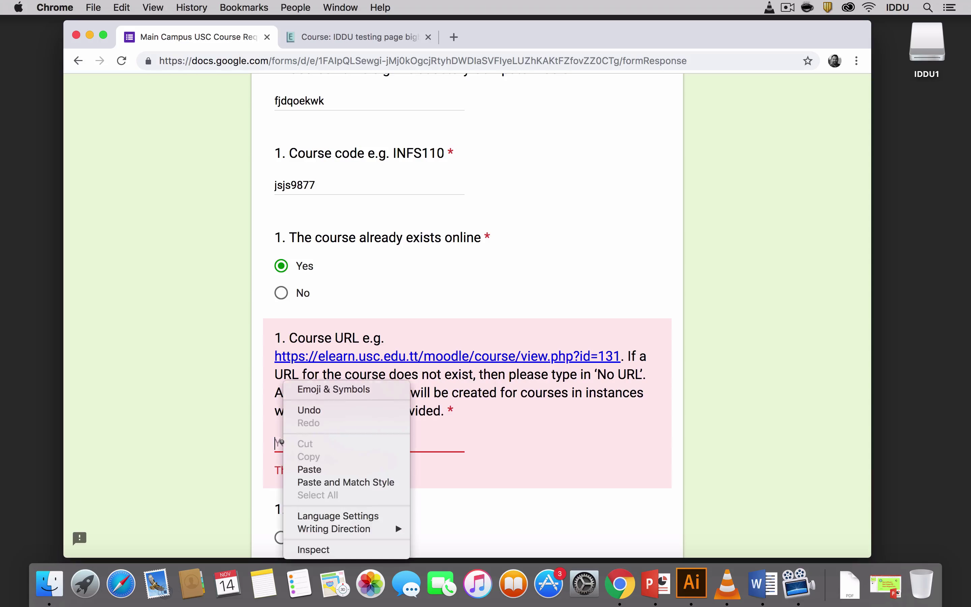
{"action": "left_click", "coordinate": [315, 470]}
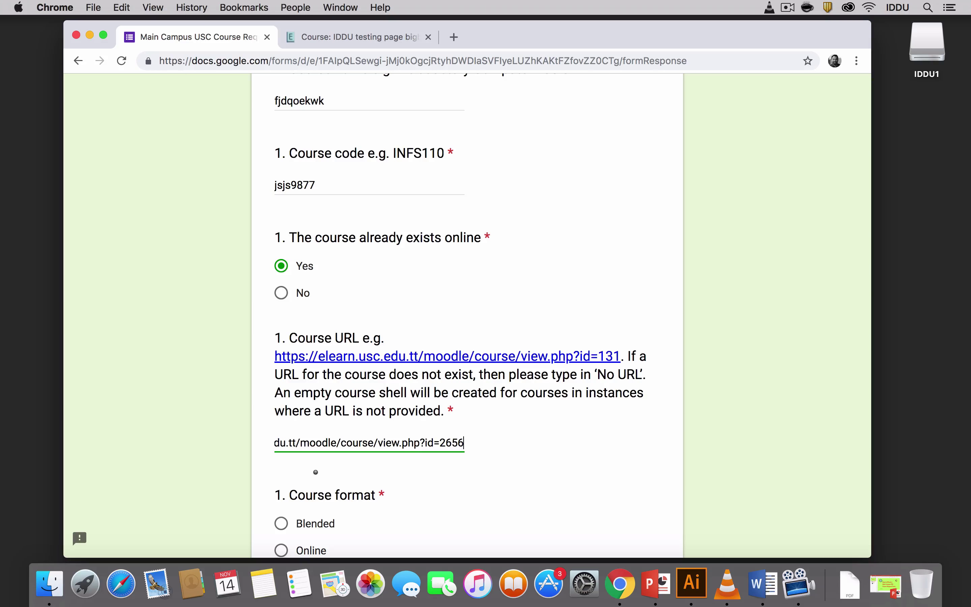
{"action": "scroll", "coordinate": [316, 472], "scroll_direction": "down", "scroll_amount": 3}
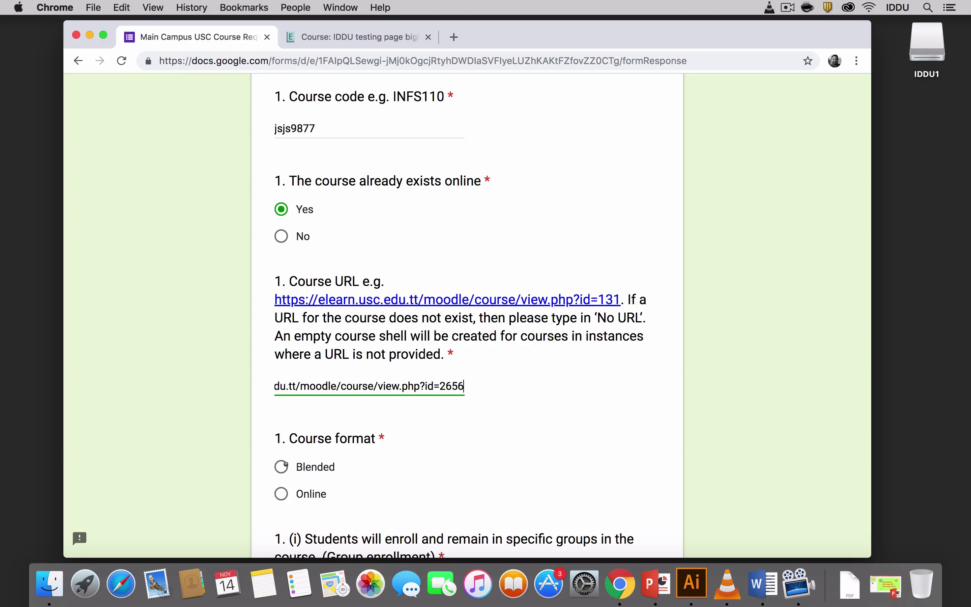
Choose Online as the course format, Yes for group enrollment, and enter 2 groups.
{"action": "left_click", "coordinate": [281, 493]}
{"action": "scroll", "coordinate": [373, 487], "scroll_direction": "down", "scroll_amount": 10}
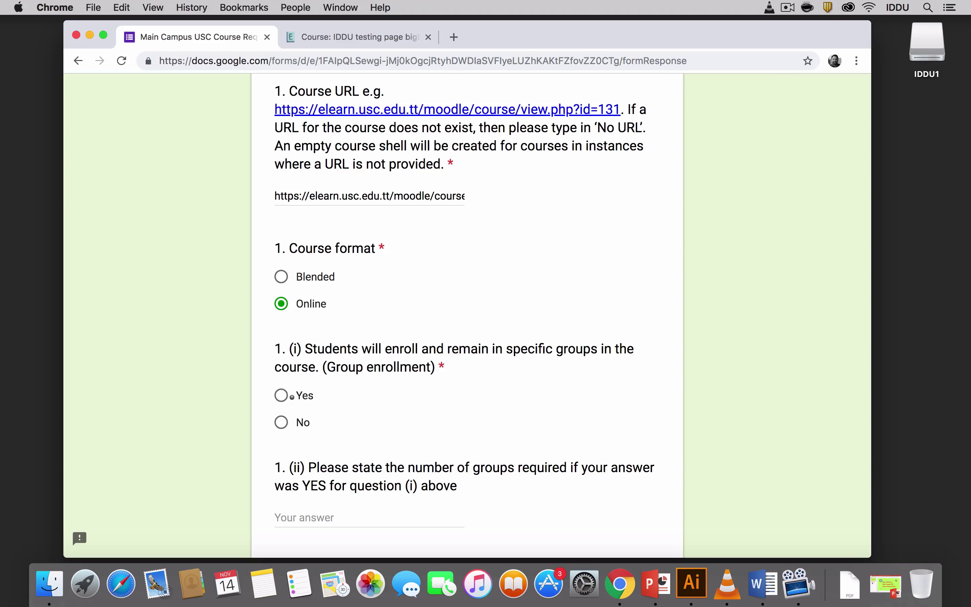
{"action": "left_click", "coordinate": [281, 395]}
{"action": "scroll", "coordinate": [395, 425], "scroll_direction": "down", "scroll_amount": 3}
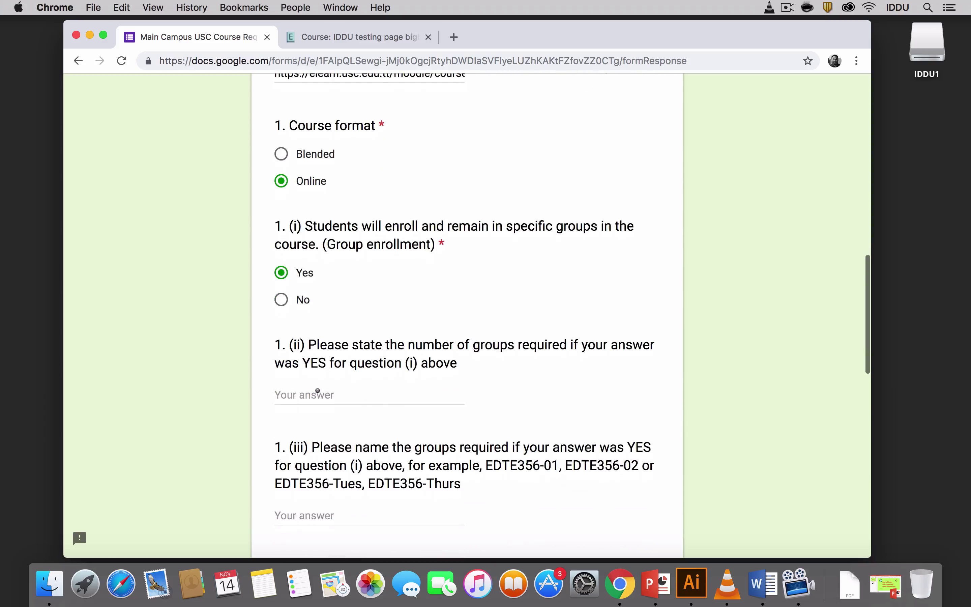
{"action": "left_click", "coordinate": [370, 396]}
{"action": "type", "text": "2"}
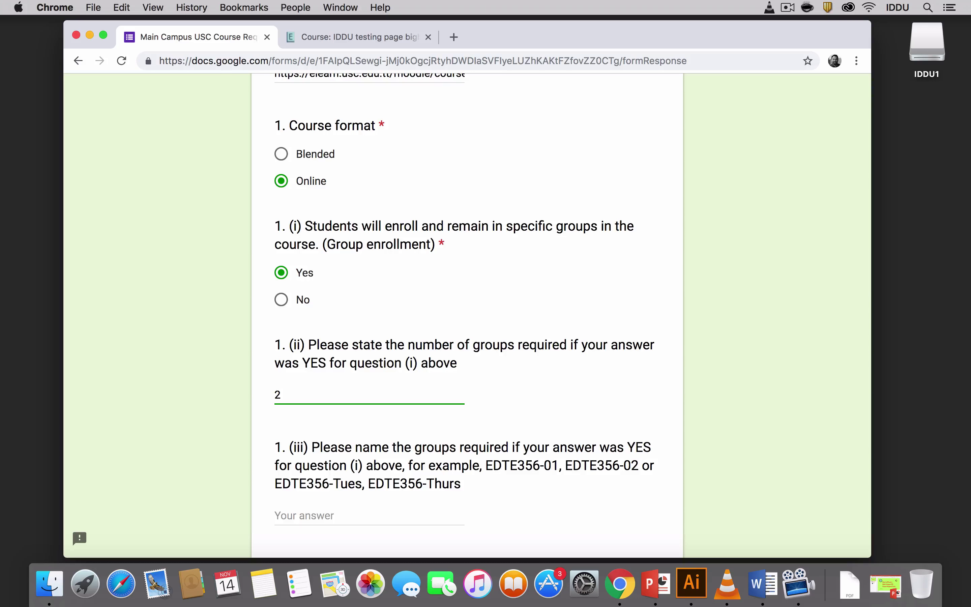
{"action": "scroll", "coordinate": [286, 418], "scroll_direction": "down", "scroll_amount": 5}
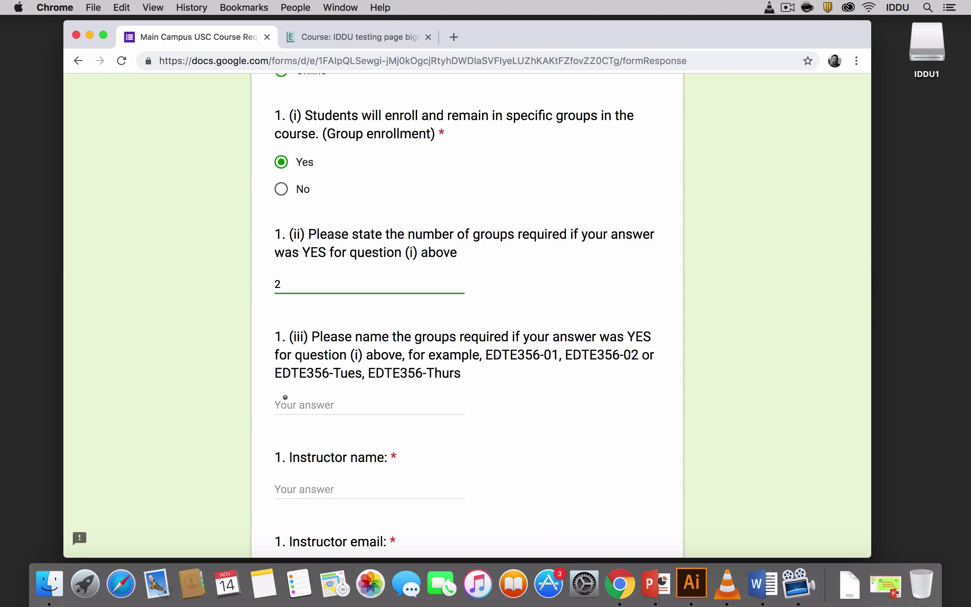
{"action": "left_click", "coordinate": [285, 400]}
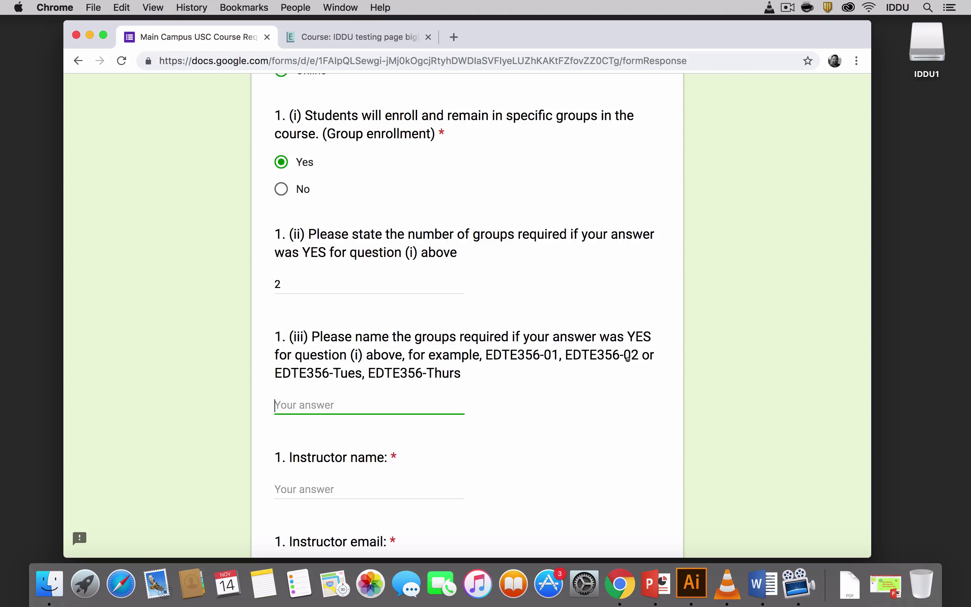
{"action": "scroll", "coordinate": [628, 359], "scroll_direction": "down", "scroll_amount": 5}
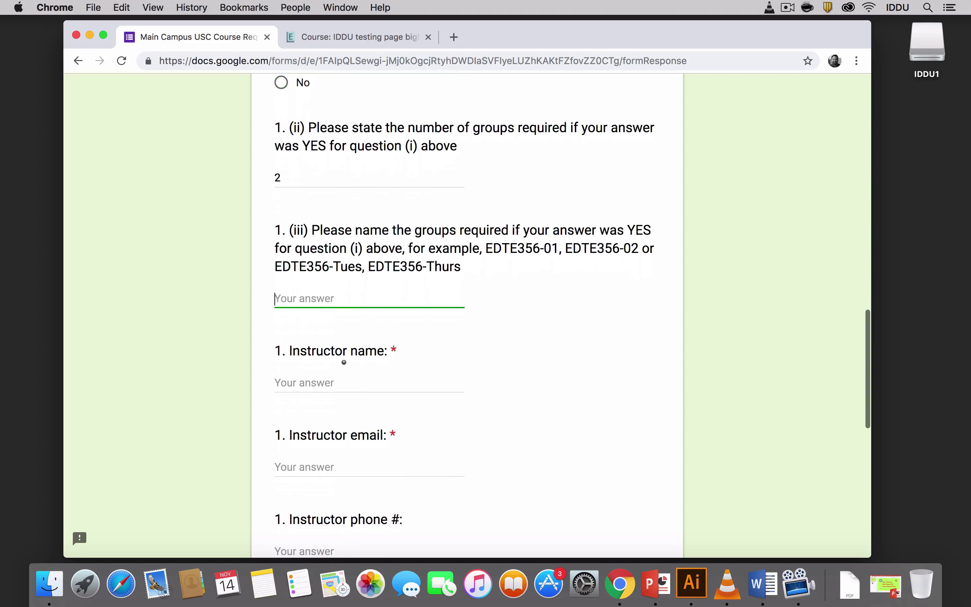
Enter the instructor's name and e-mail address.
{"action": "left_click", "coordinate": [341, 382]}
{"action": "type", "text": "djdhsh"}
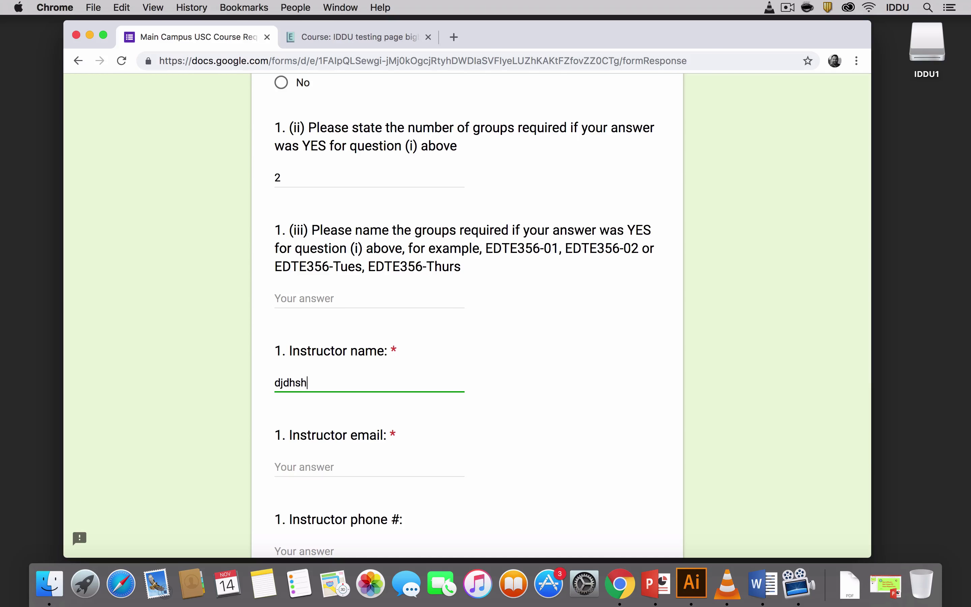
{"action": "type", "text": "h"}
{"action": "left_click", "coordinate": [296, 467]}
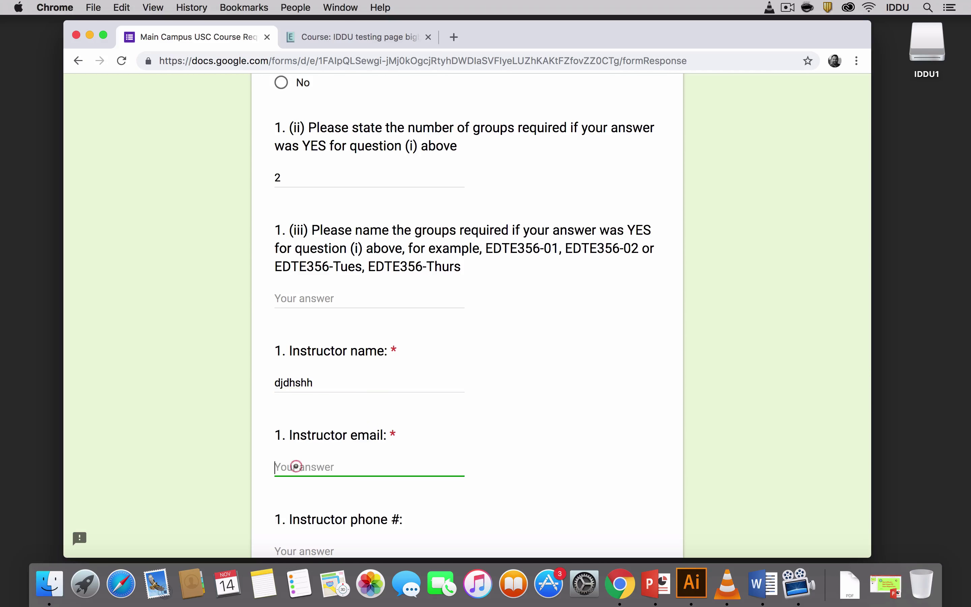
{"action": "type", "text": "ddjsj@ff.bb"}
Enter the instructor's phone number and mark the instructor as a new faculty member.
{"action": "scroll", "coordinate": [293, 402], "scroll_direction": "down", "scroll_amount": 3}
{"action": "left_click", "coordinate": [294, 438]}
{"action": "type", "text": "897"}
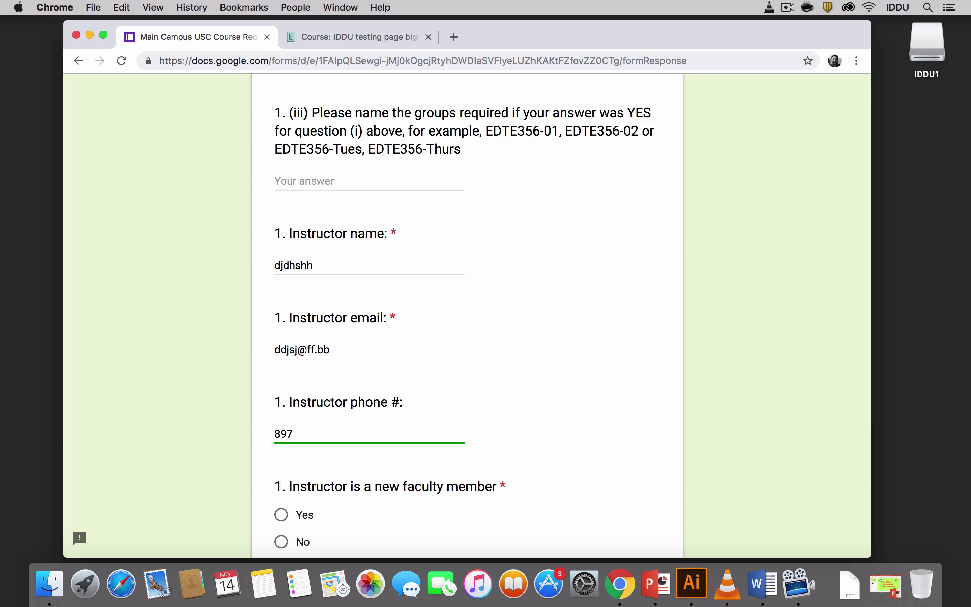
{"action": "type", "text": "-2736"}
{"action": "scroll", "coordinate": [283, 439], "scroll_direction": "down", "scroll_amount": 3}
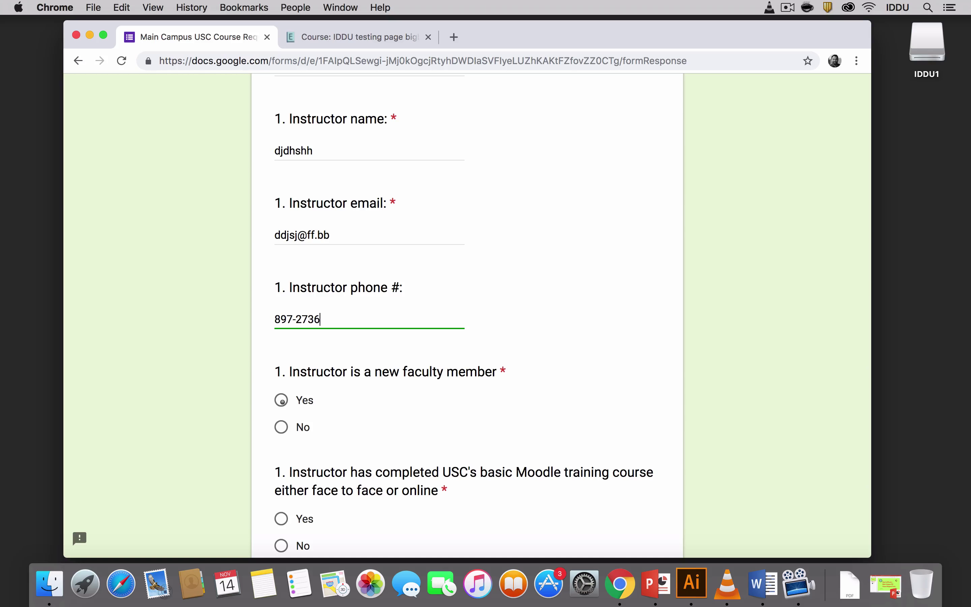
{"action": "left_click", "coordinate": [282, 400]}
{"action": "scroll", "coordinate": [346, 458], "scroll_direction": "down", "scroll_amount": 2}
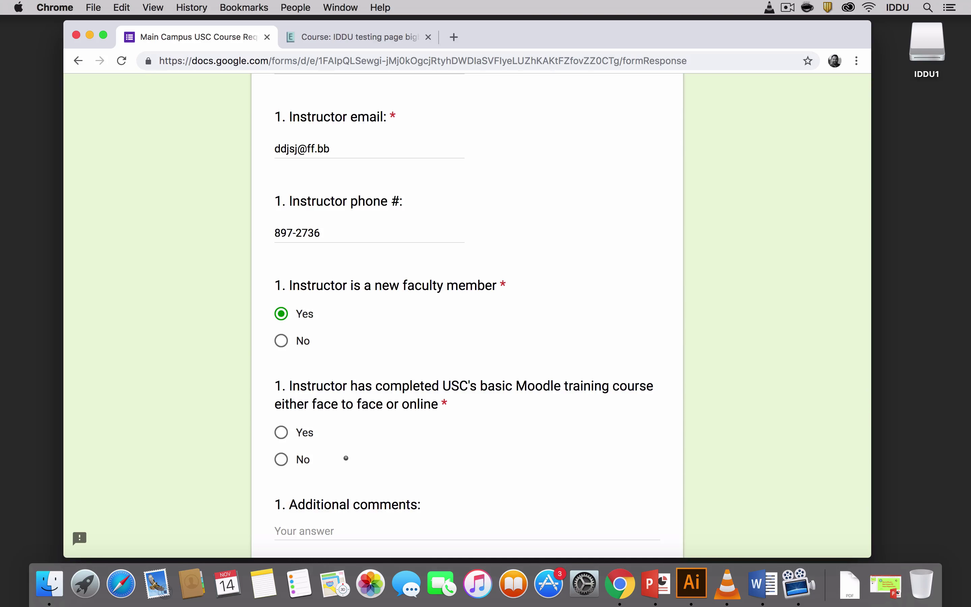
Mark No for completing USC's basic Moodle training, then move to the Additional comments field.
{"action": "left_click", "coordinate": [281, 459]}
{"action": "scroll", "coordinate": [281, 457], "scroll_direction": "down", "scroll_amount": 2}
{"action": "scroll", "coordinate": [287, 457], "scroll_direction": "down", "scroll_amount": 1}
{"action": "left_click", "coordinate": [287, 450]}
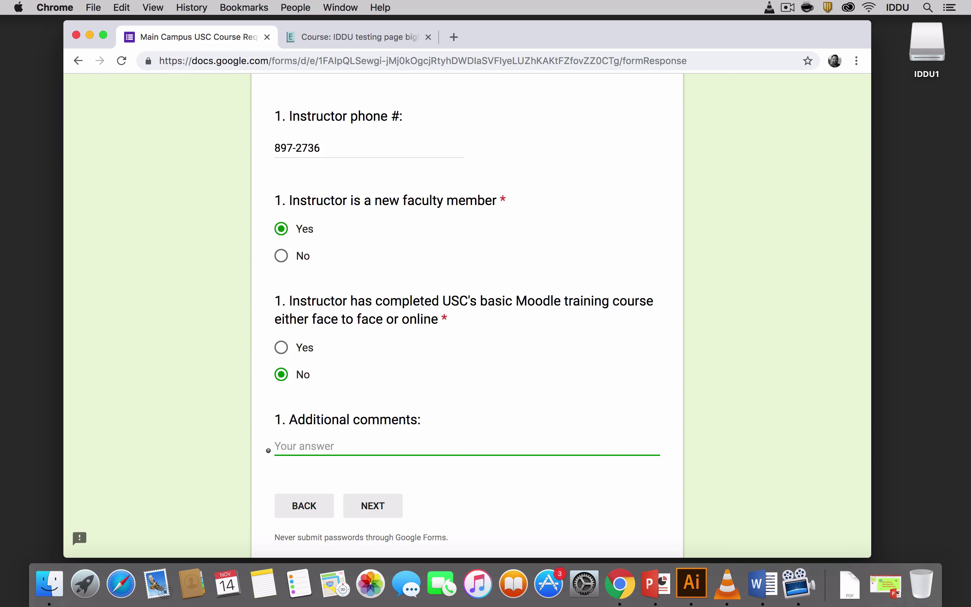
On the next page, answer No to 'Do you have another course to enter?'.
{"action": "left_click", "coordinate": [372, 505]}
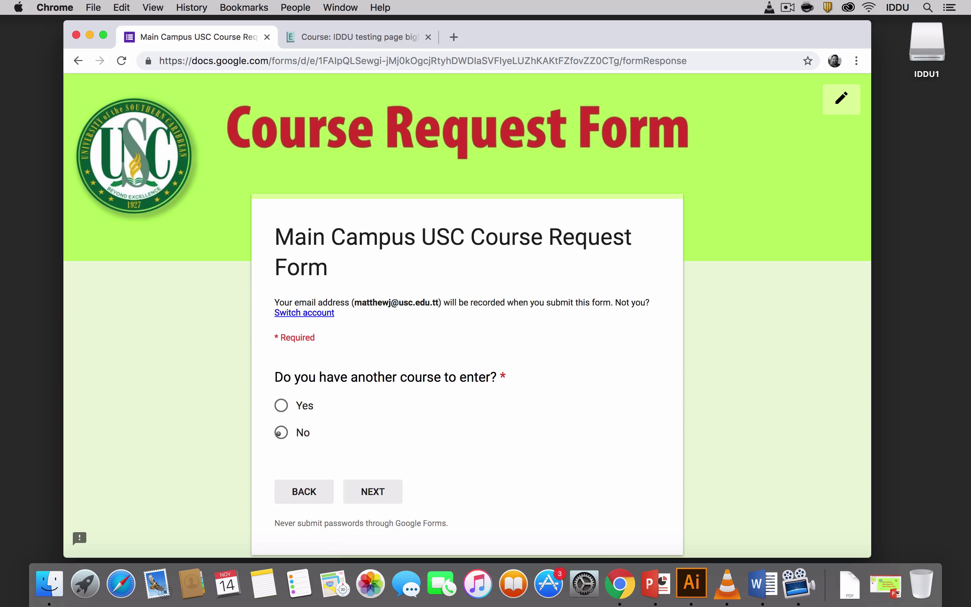
{"action": "left_click", "coordinate": [278, 434]}
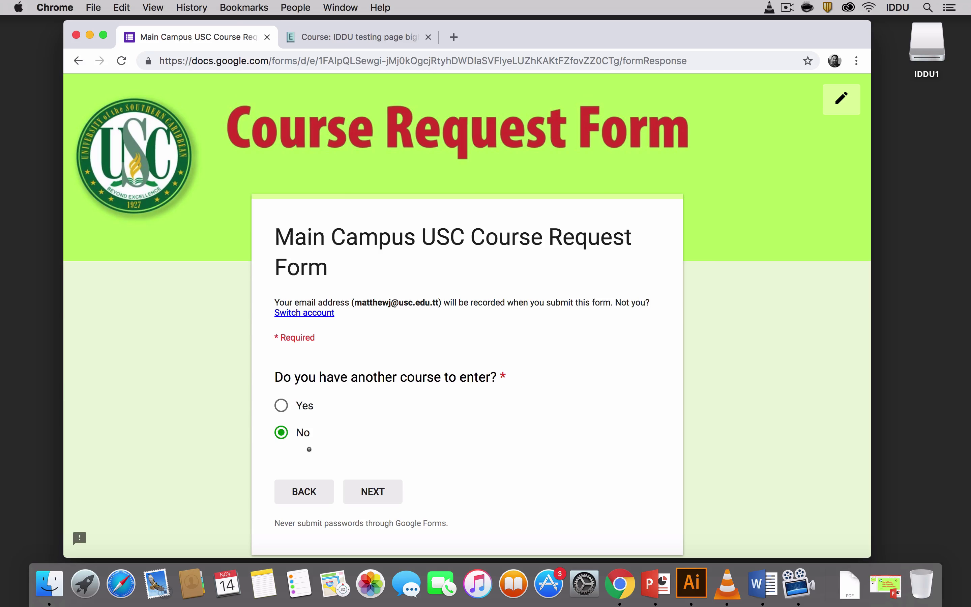
In the Agreement section, answer Yes that the Department Chair and Dean approved the information.
{"action": "left_click", "coordinate": [373, 493]}
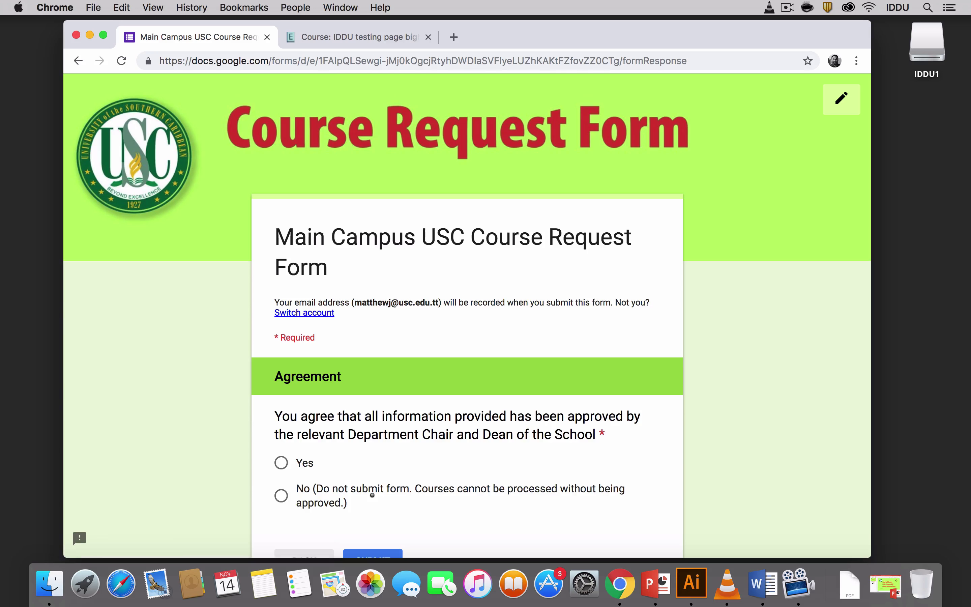
{"action": "scroll", "coordinate": [373, 495], "scroll_direction": "down", "scroll_amount": 3}
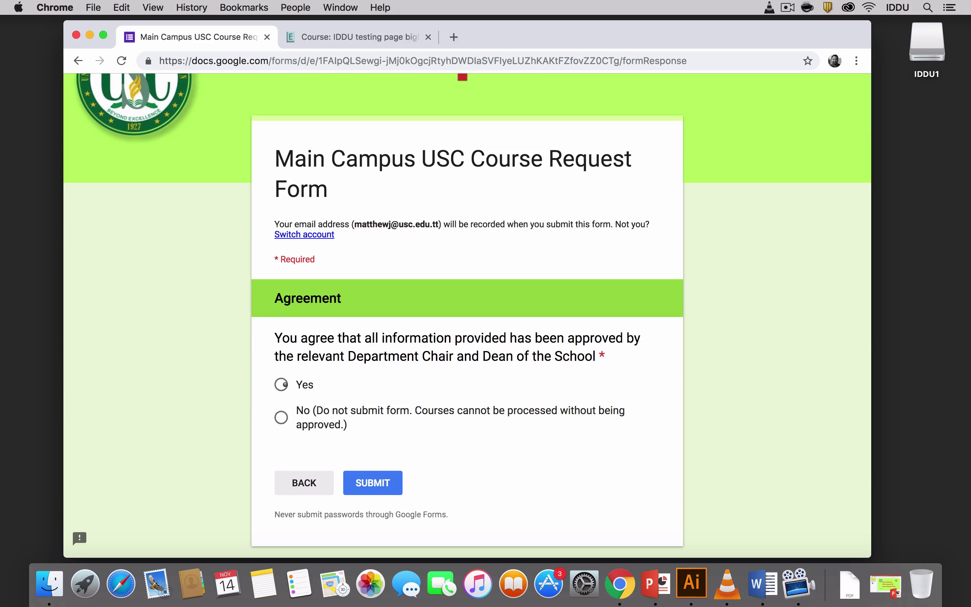
{"action": "left_click", "coordinate": [285, 385]}
Submit the course request form and preview the receipt email's PDF of submitted courses.
{"action": "left_click", "coordinate": [373, 480]}
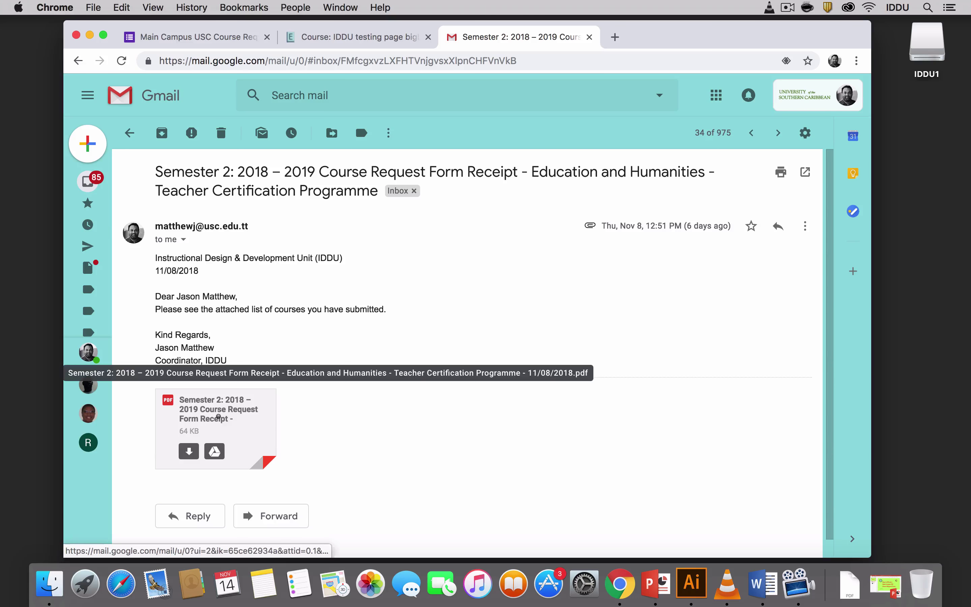
{"action": "left_click", "coordinate": [218, 416]}
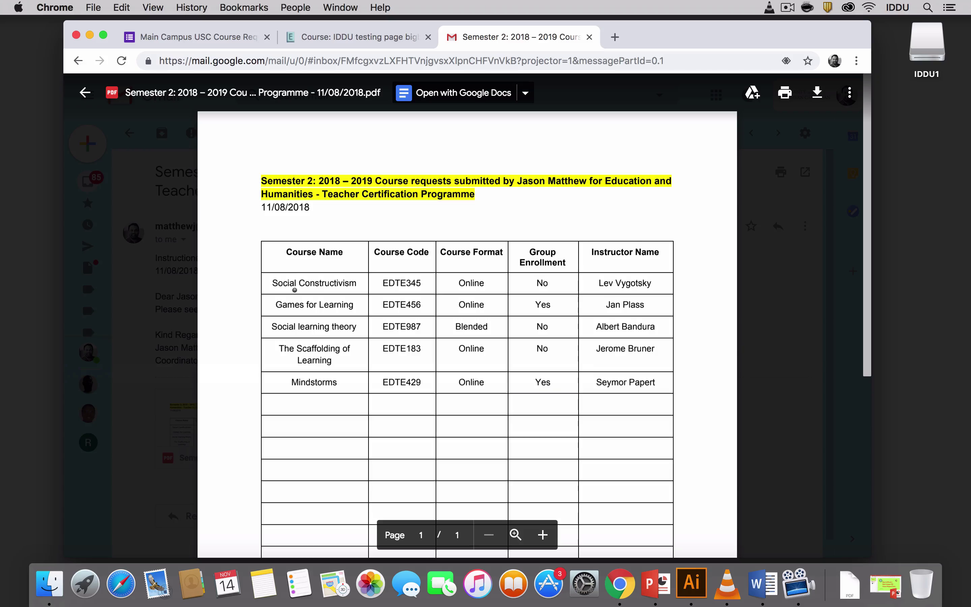